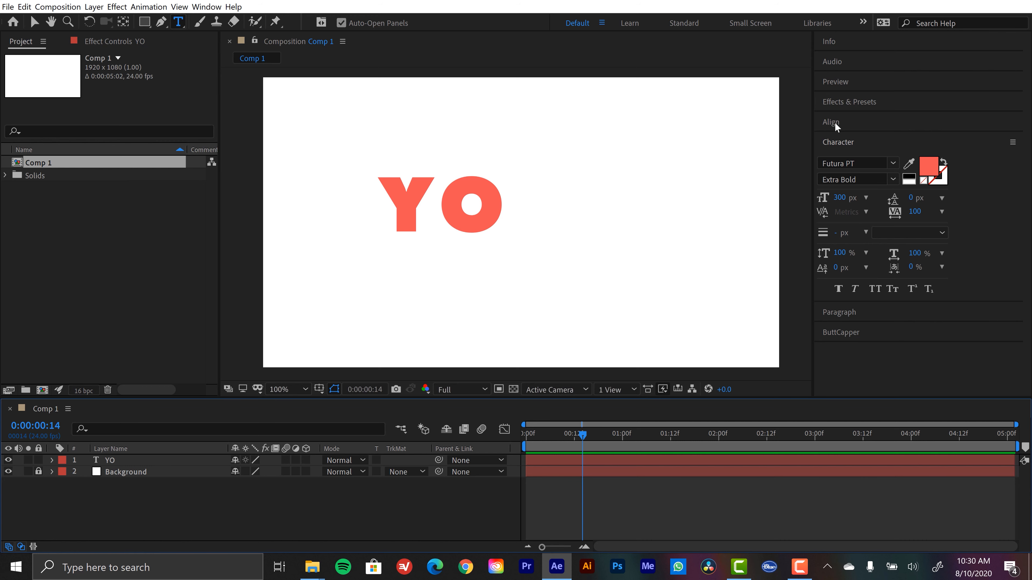
Center the YO text layer horizontally and vertically in the composition, deselect it and return to the Selection tool
left_click(171, 463)
left_click(128, 465)
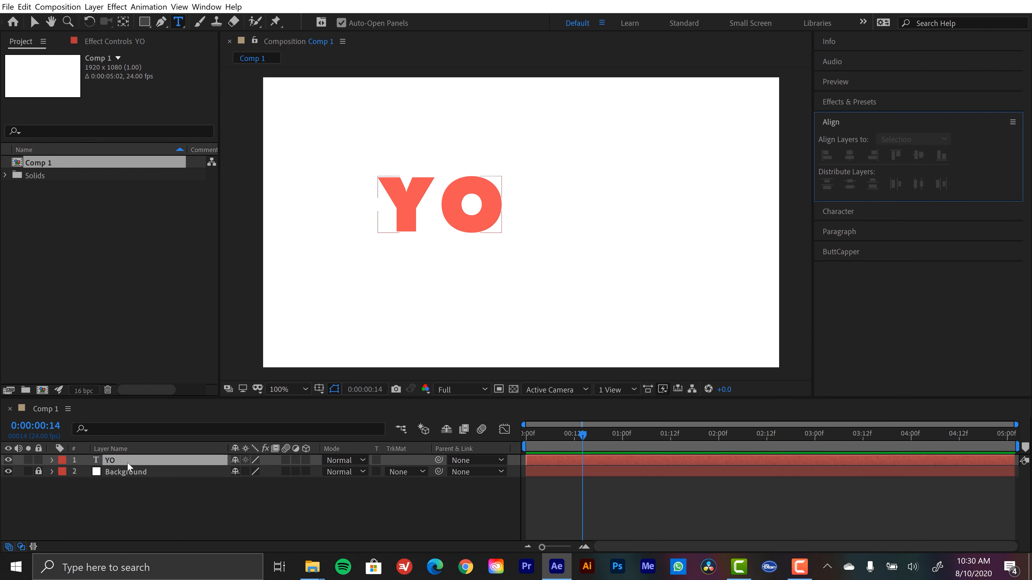
left_click(849, 154)
left_click(919, 154)
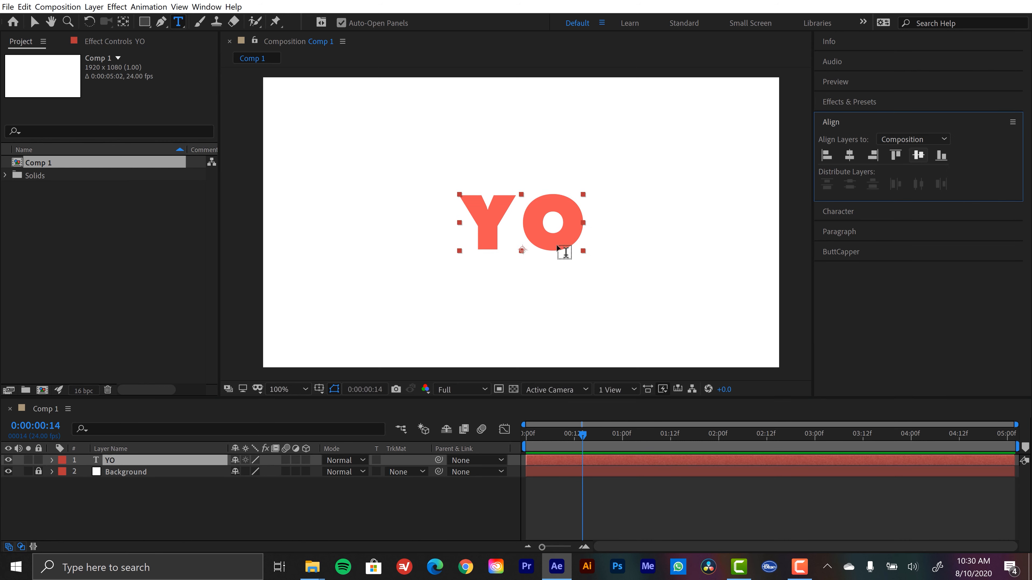
left_click(136, 511)
key("v")
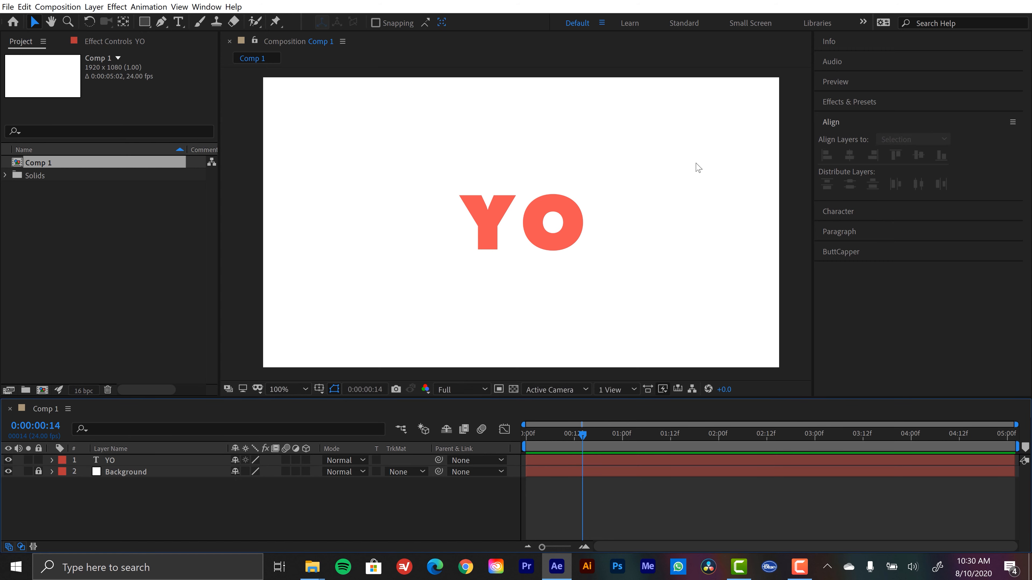
Find Shadow Studio 2 in the Plugin Everything effects category and apply it to the YO text
left_click(209, 7)
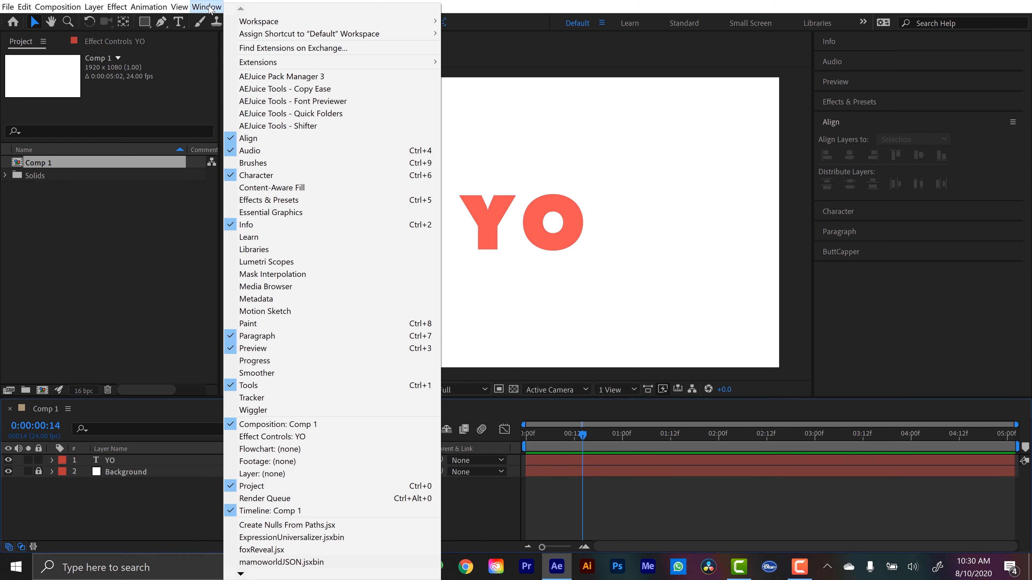
left_click(273, 201)
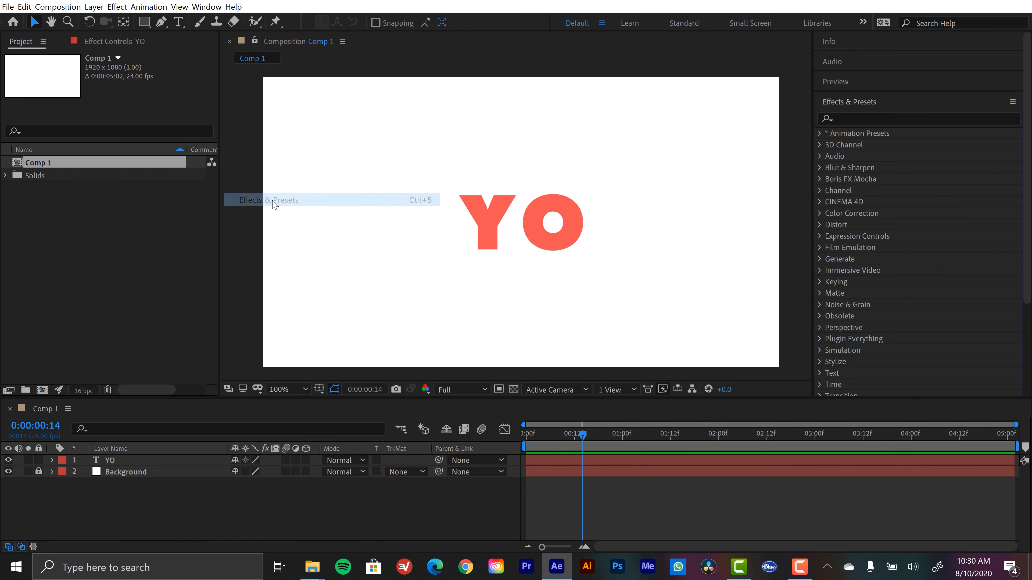
scroll(964, 270, "down", 3)
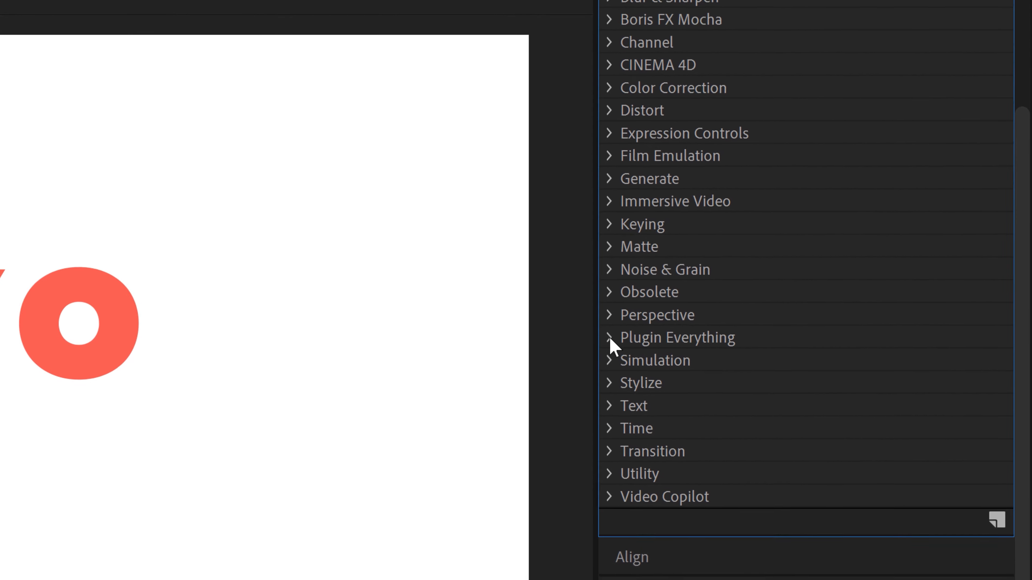
left_click(610, 338)
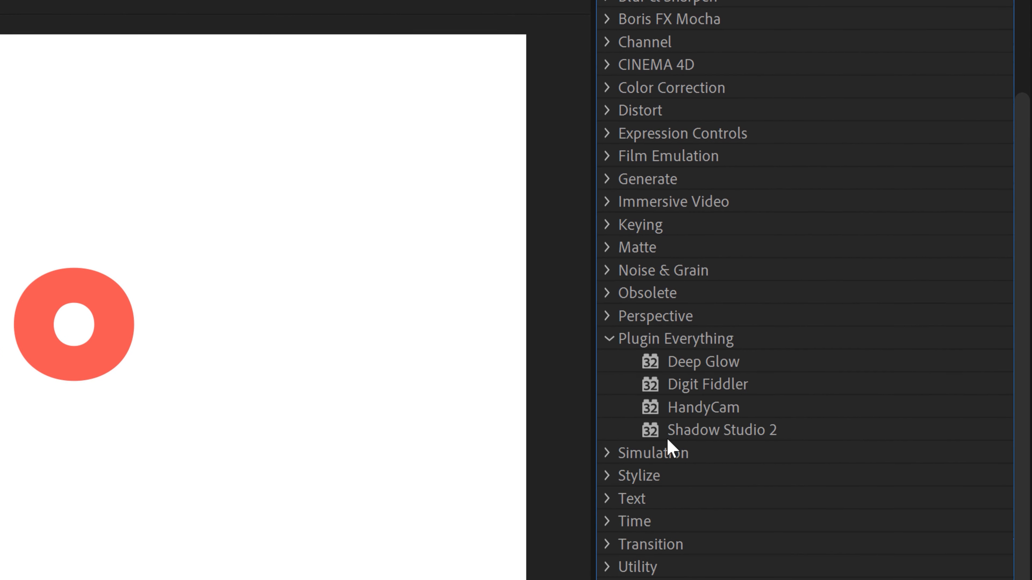
left_click(716, 431)
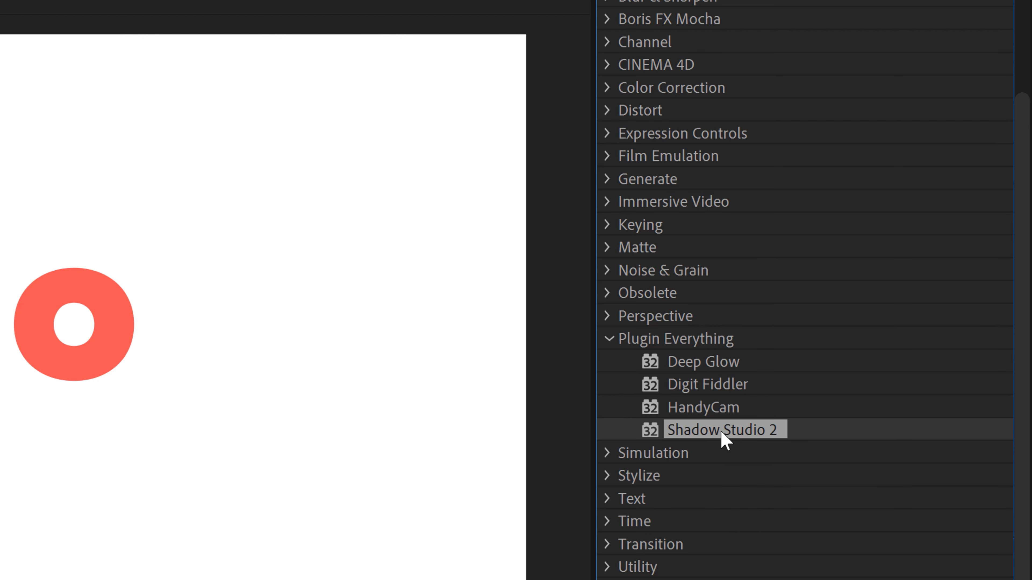
left_click_drag(728, 430, 61, 329)
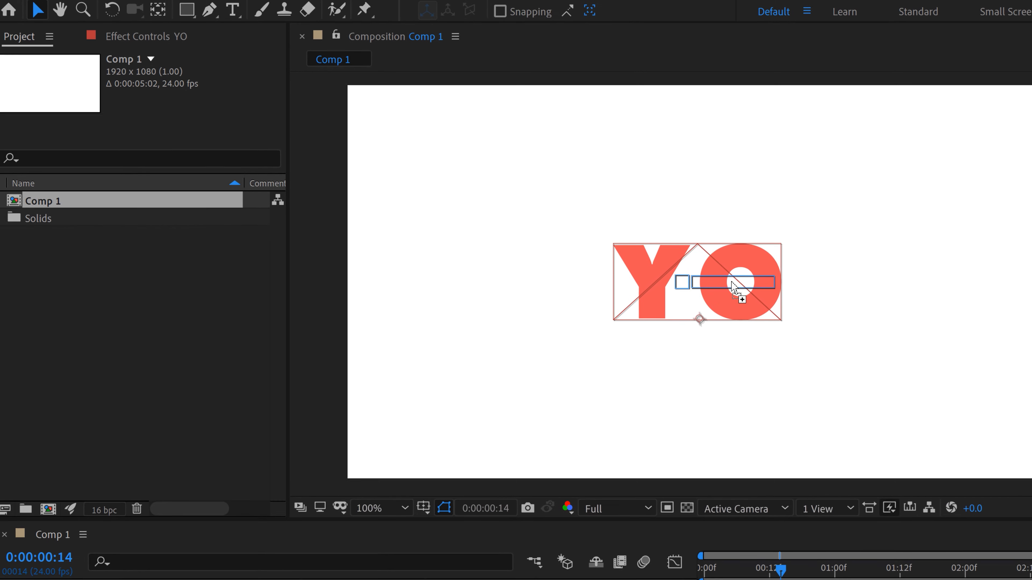
left_click_drag(731, 284, 731, 284)
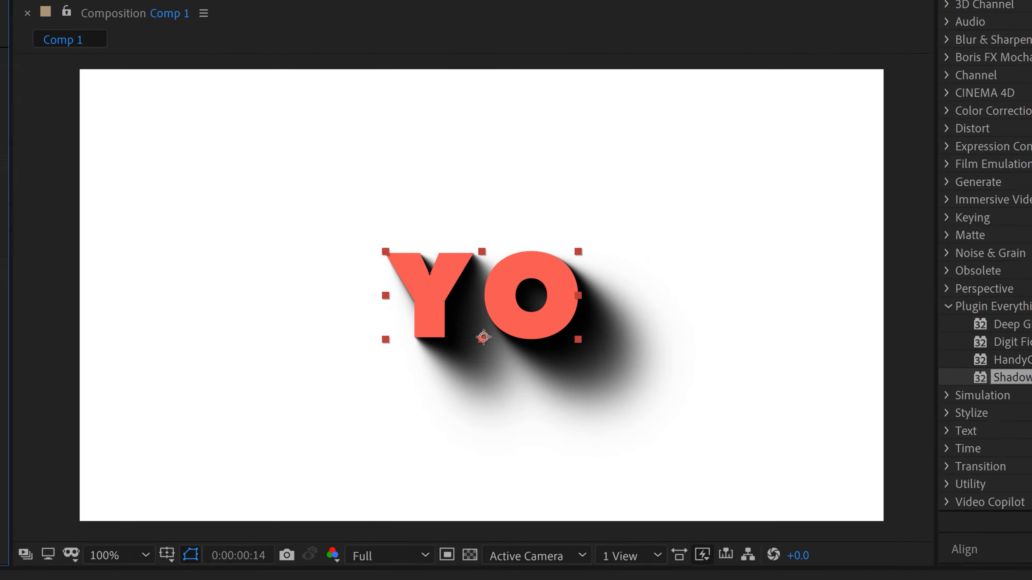
Expand the User Presets folder of the animation presets and delete the Shadow Studio 2 effect from the YO layer
scroll(979, 277, "up", 4)
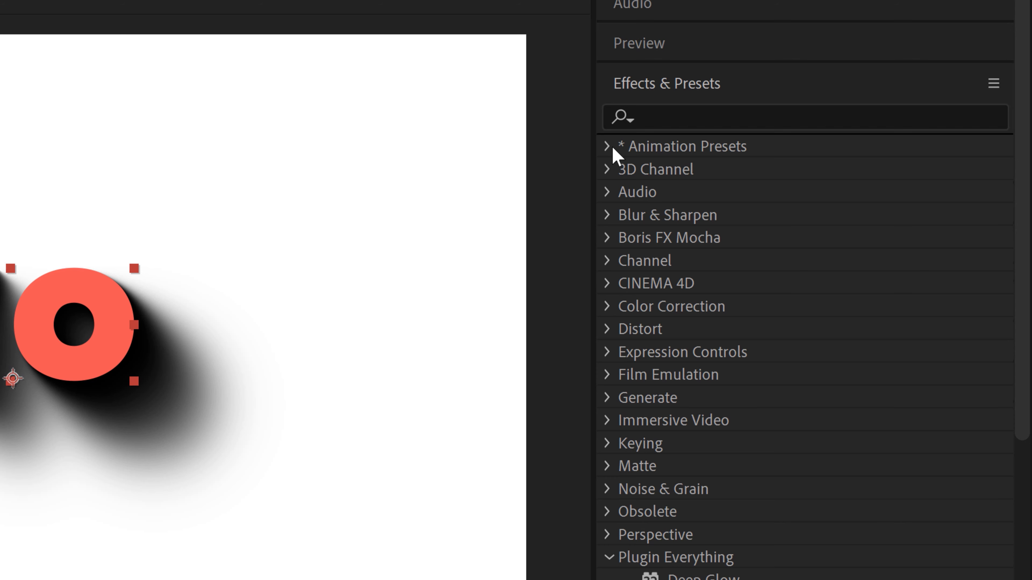
left_click(608, 147)
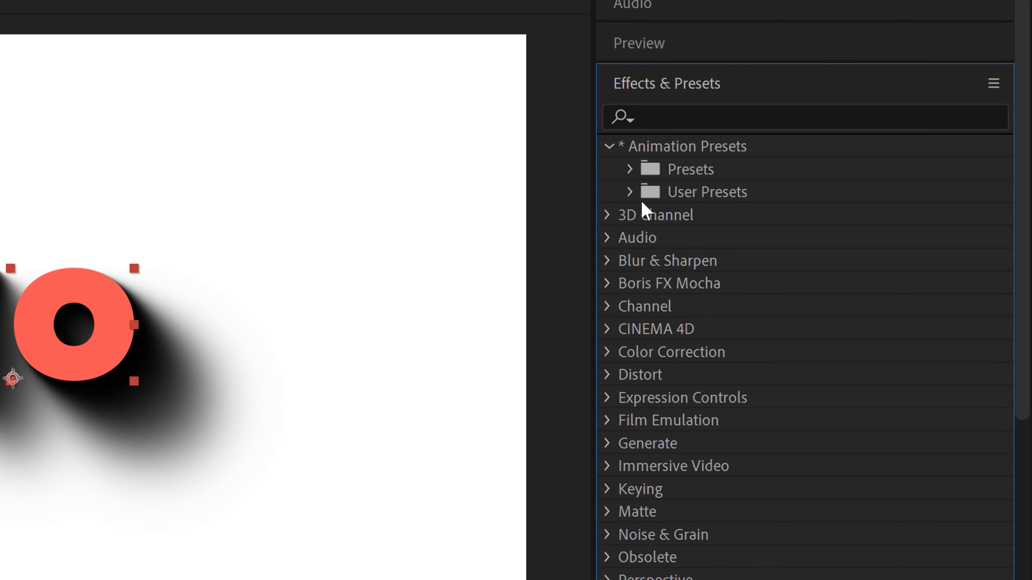
left_click(630, 193)
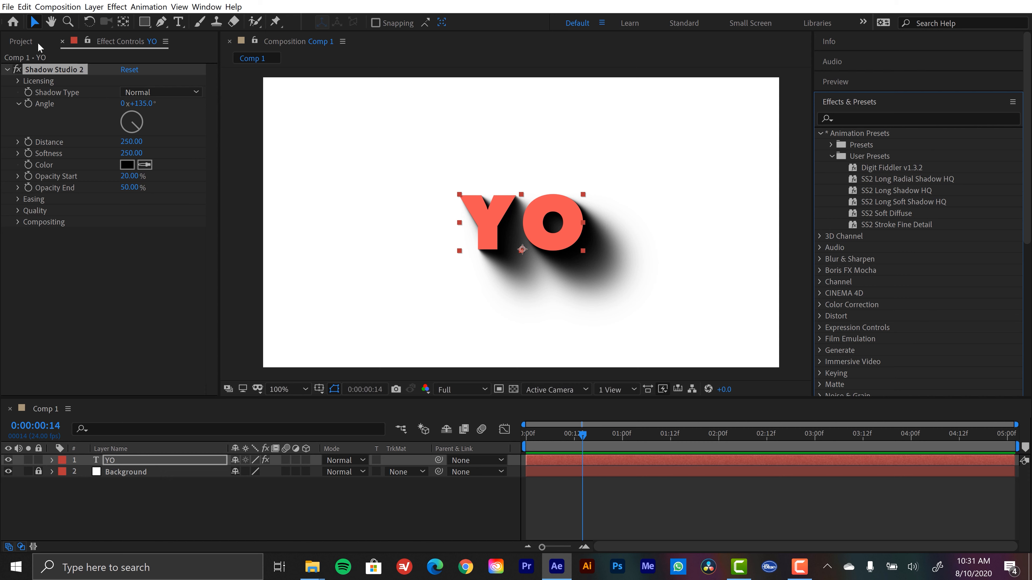
key("Delete")
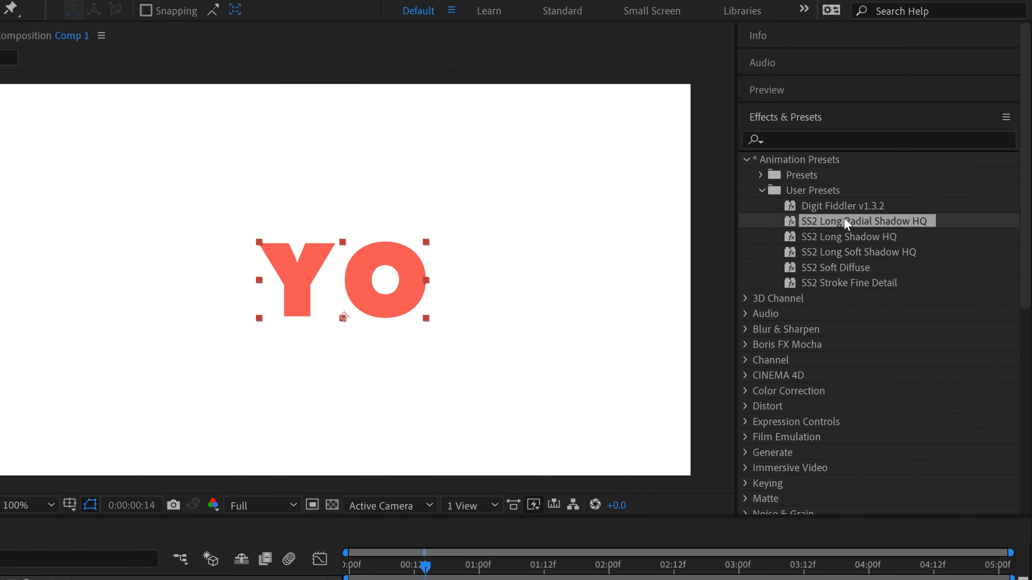
Try the SS2 Long Radial Shadow HQ and SS2 Long Shadow HQ presets on the YO text, undoing each one
left_click_drag(855, 179, 884, 195)
left_click_drag(833, 243, 349, 301)
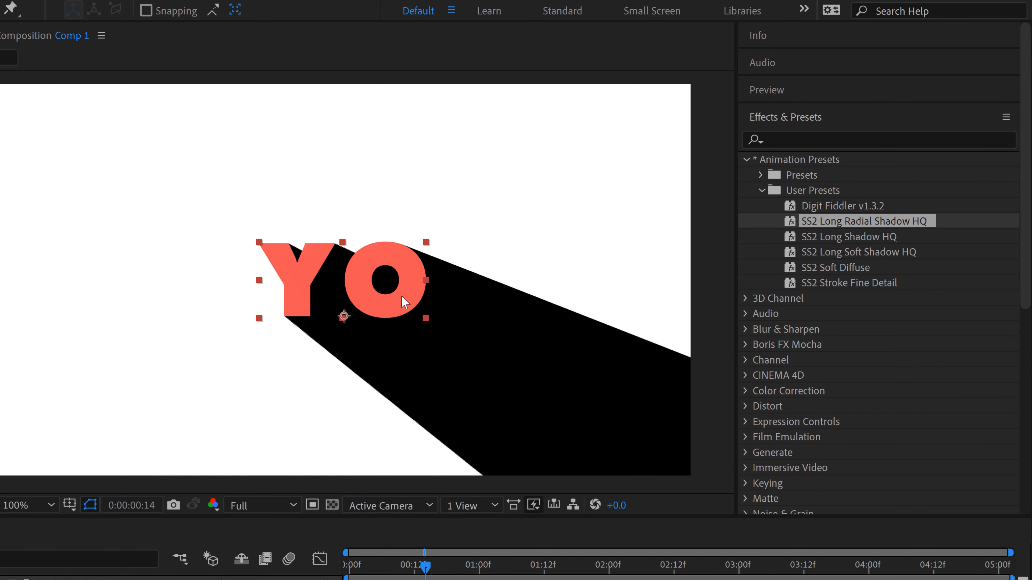
key("ctrl+z")
left_click_drag(837, 237, 388, 281)
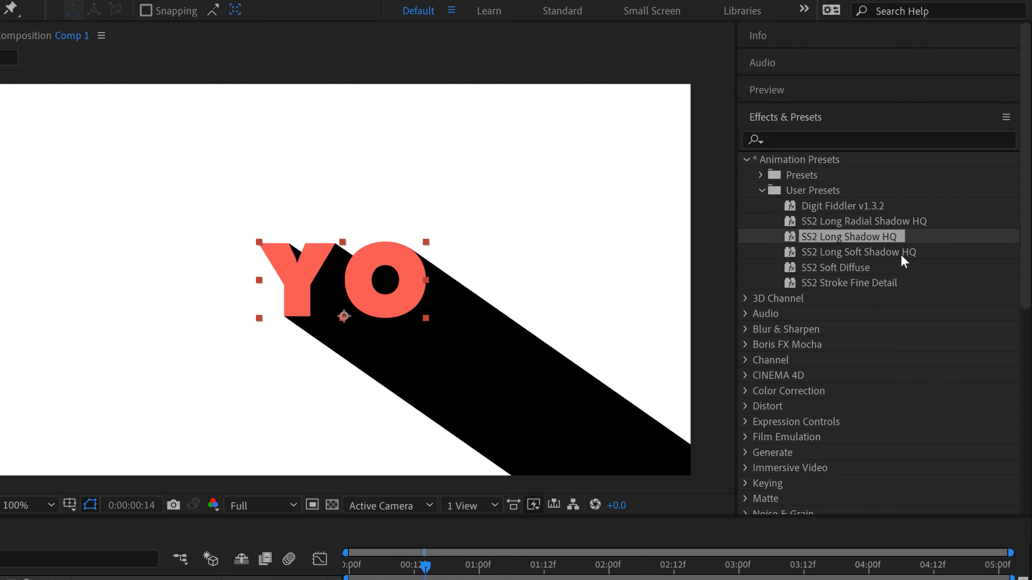
key("ctrl+z")
Try the SS2 Long Soft Shadow HQ, SS2 Soft Diffuse and SS2 Stroke Fine Detail presets on the YO text
left_click_drag(849, 252, 343, 282)
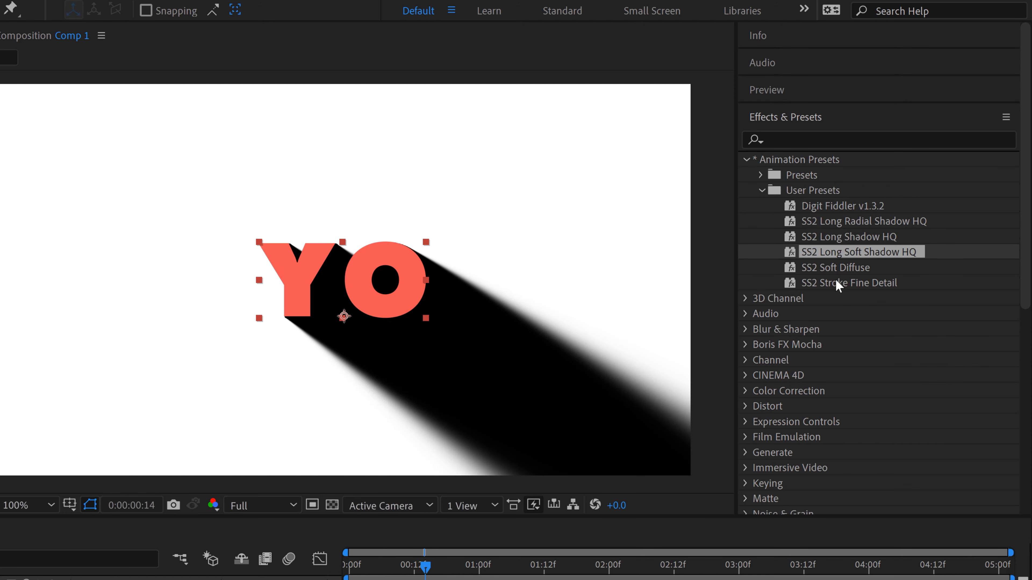
key("ctrl+z")
left_click_drag(812, 269, 408, 290)
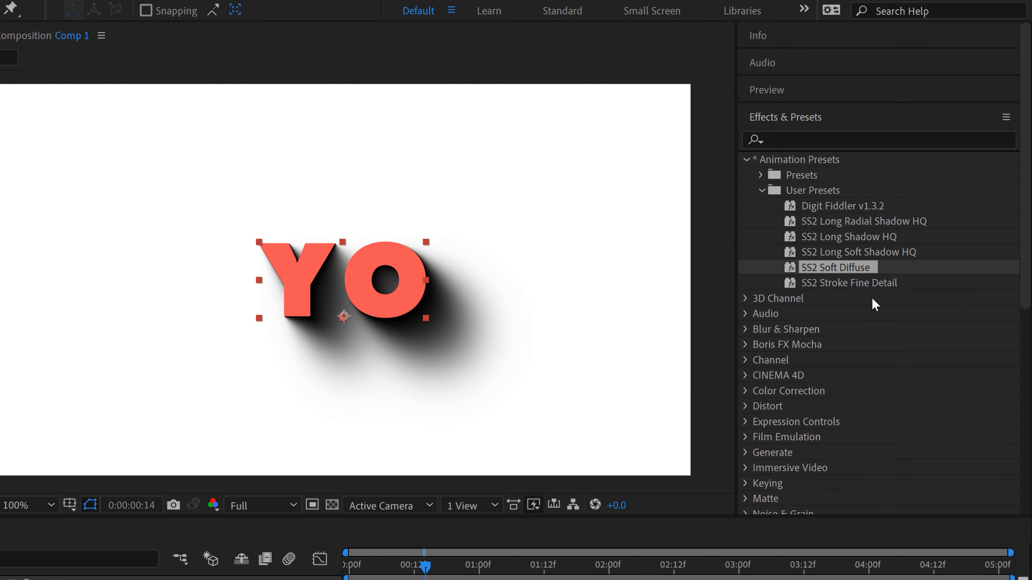
key("ctrl+z")
mouse_move(841, 283)
left_mouse_down()
mouse_move(525, 330)
mouse_move(398, 536)
left_mouse_up()
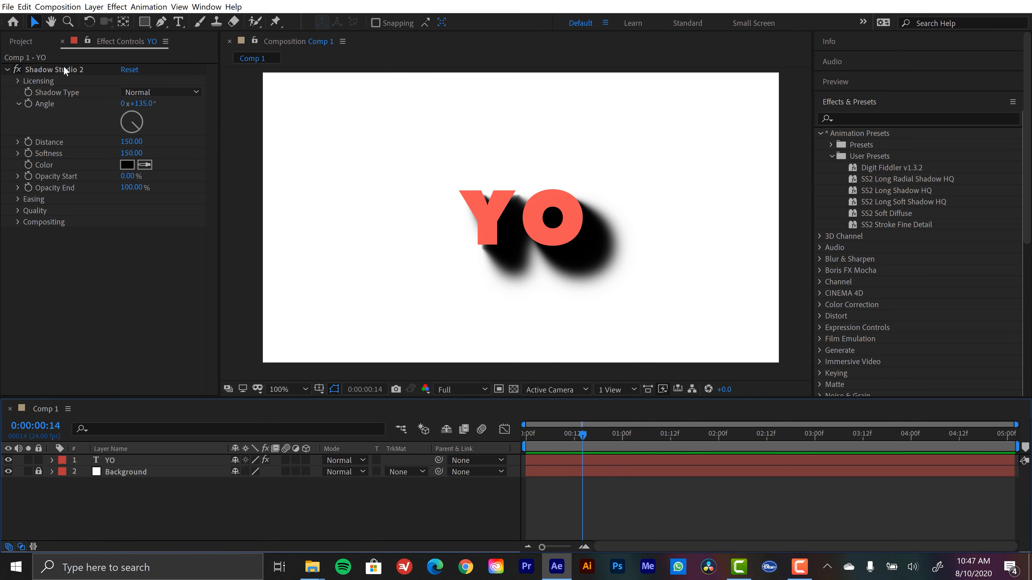
Replace the existing Shadow Studio 2 effect on the YO layer with a fresh Shadow Studio 2 effect
left_click(64, 68)
key("Delete")
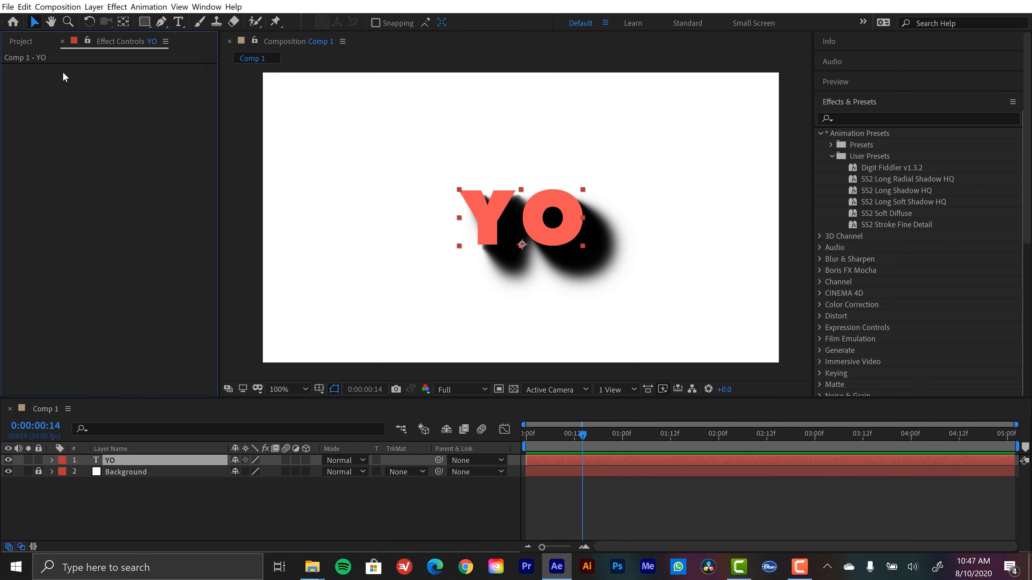
scroll(887, 307, "down", 5)
left_click_drag(848, 218, 516, 227)
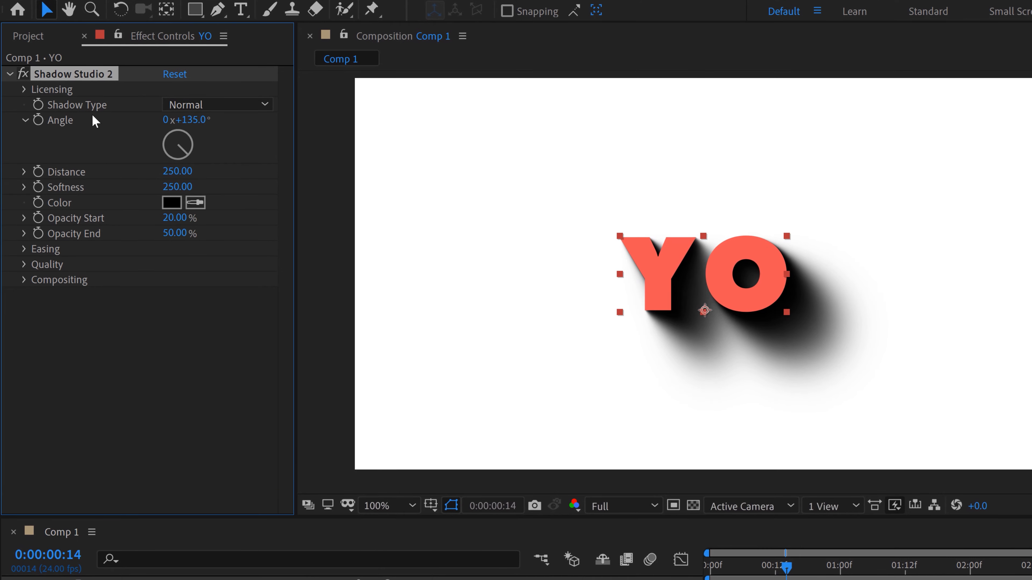
Review the available shadow types, keep Normal, and set the shadow's angle to 126°
left_click(261, 106)
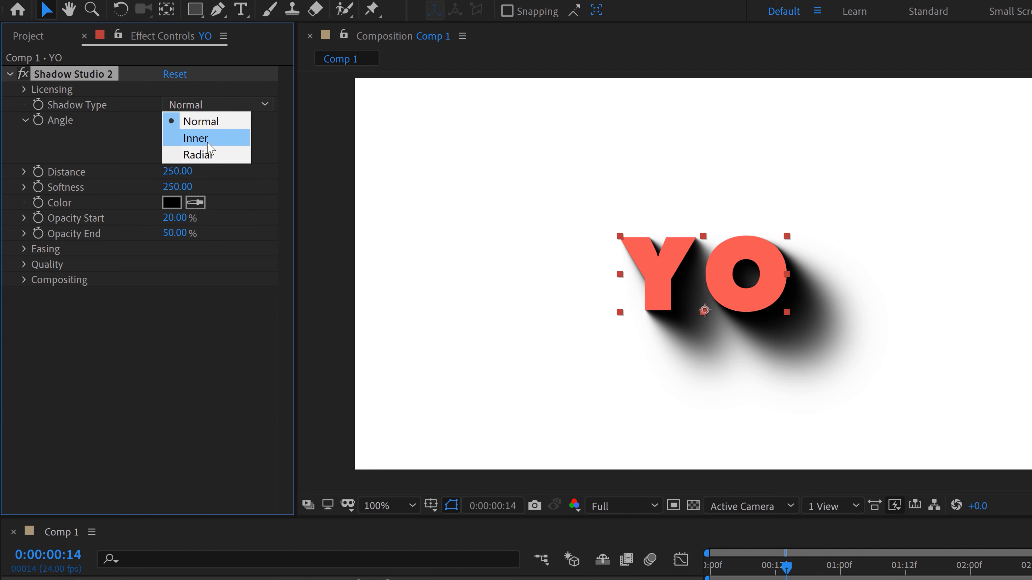
left_click(198, 302)
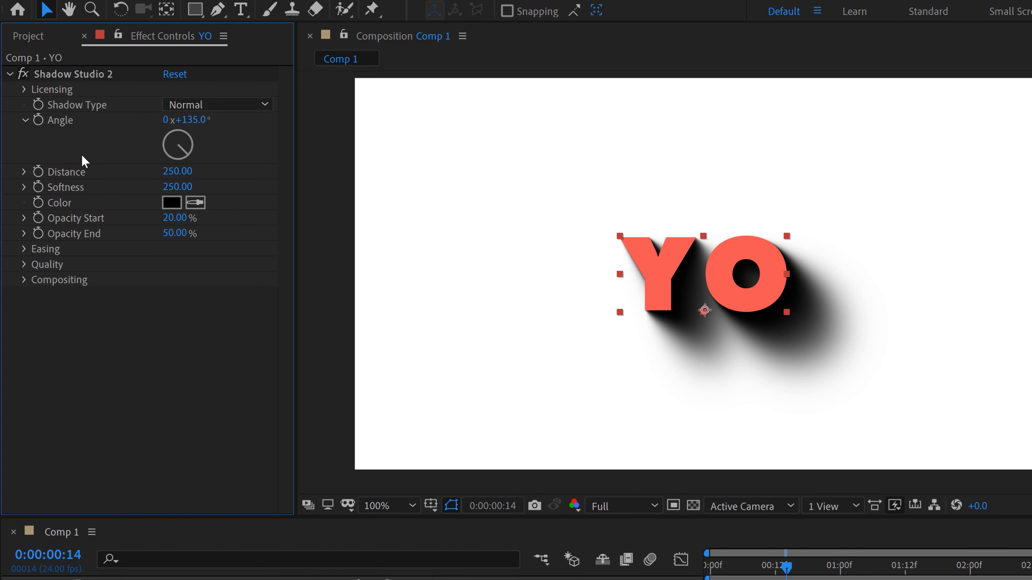
mouse_move(187, 151)
left_mouse_down()
mouse_move(171, 138)
mouse_move(196, 152)
left_mouse_up()
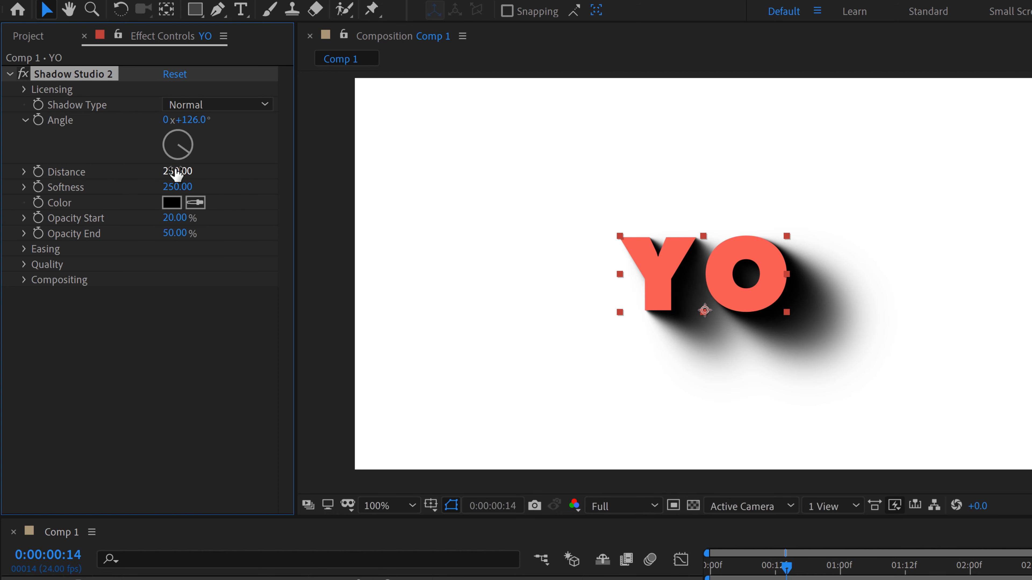
Set the shadow's distance to 130 and its softness to 253
mouse_move(165, 169)
left_mouse_down()
mouse_move(121, 170)
mouse_move(121, 184)
mouse_move(218, 181)
mouse_move(163, 184)
left_mouse_up()
left_click(173, 208)
left_click_drag(74, 231, 23, 252)
left_click(413, 26)
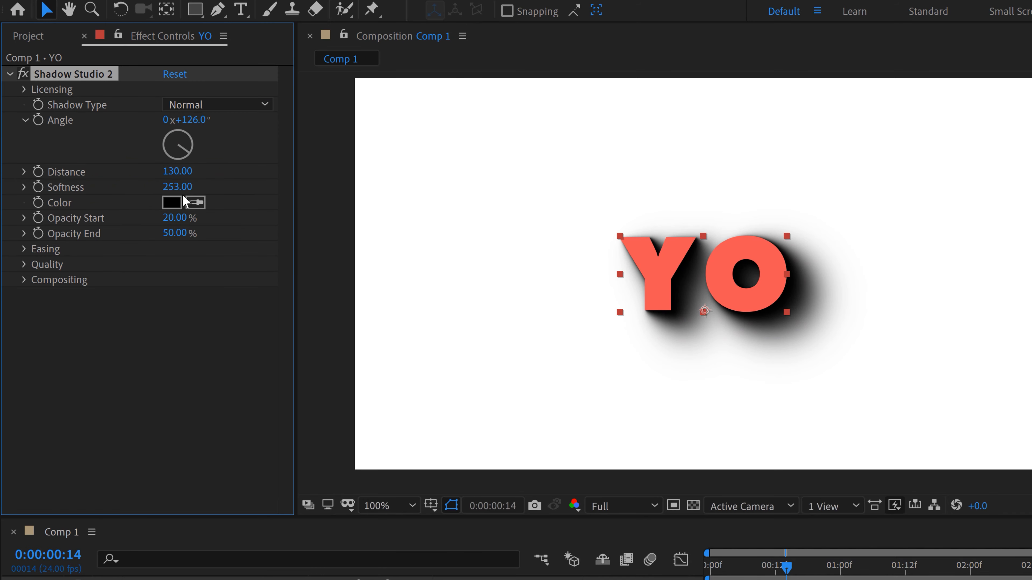
Lower the shadow's softness to 60 and down to 0 to inspect its individual samples up close
scroll(733, 327, "up", 2)
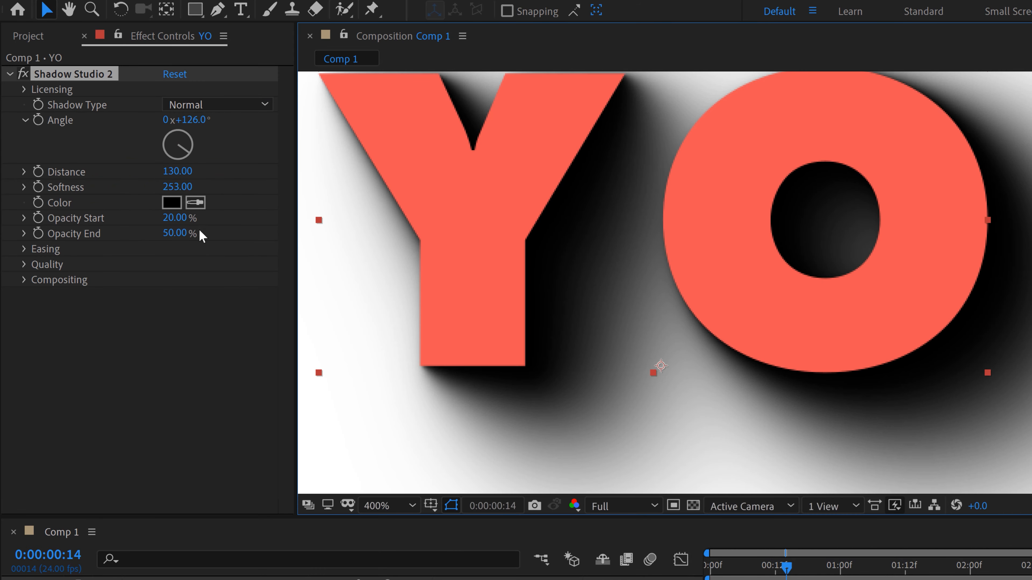
left_click_drag(165, 188, 88, 188)
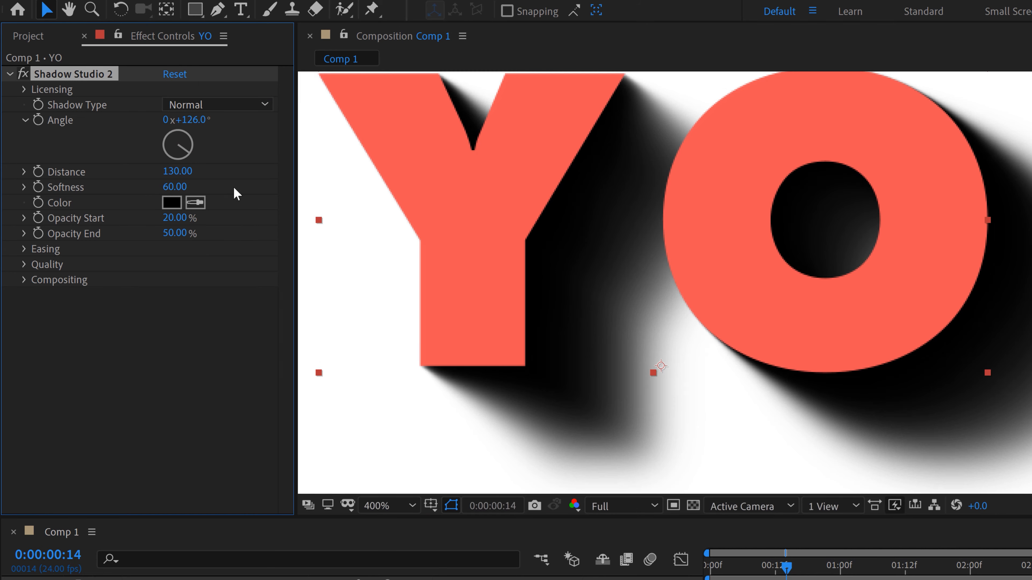
left_click(178, 188)
type("0")
key("Return")
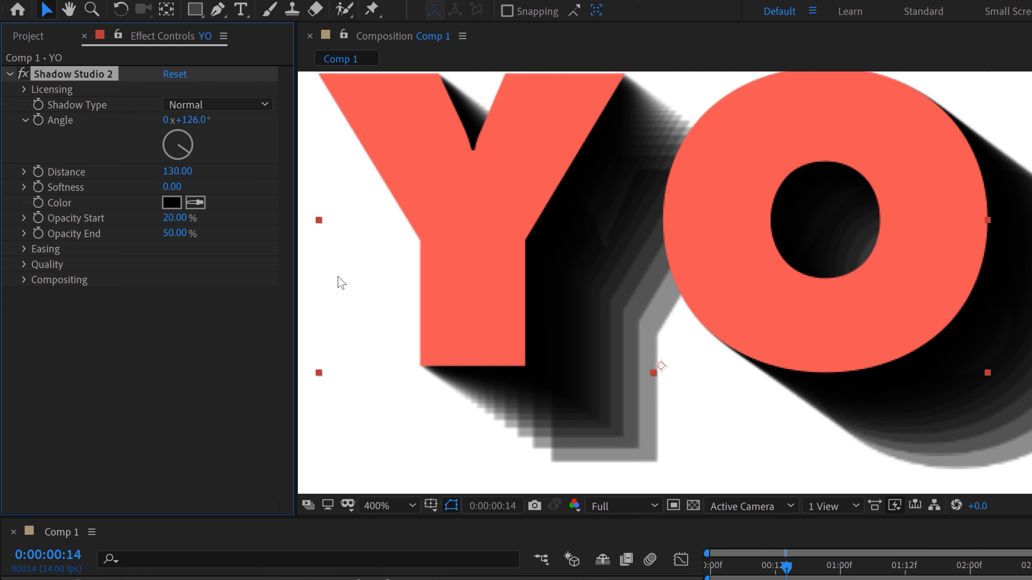
Raise the shadow's softness to 81 and check the whole YO text with its shadow
left_click_drag(171, 186, 249, 187)
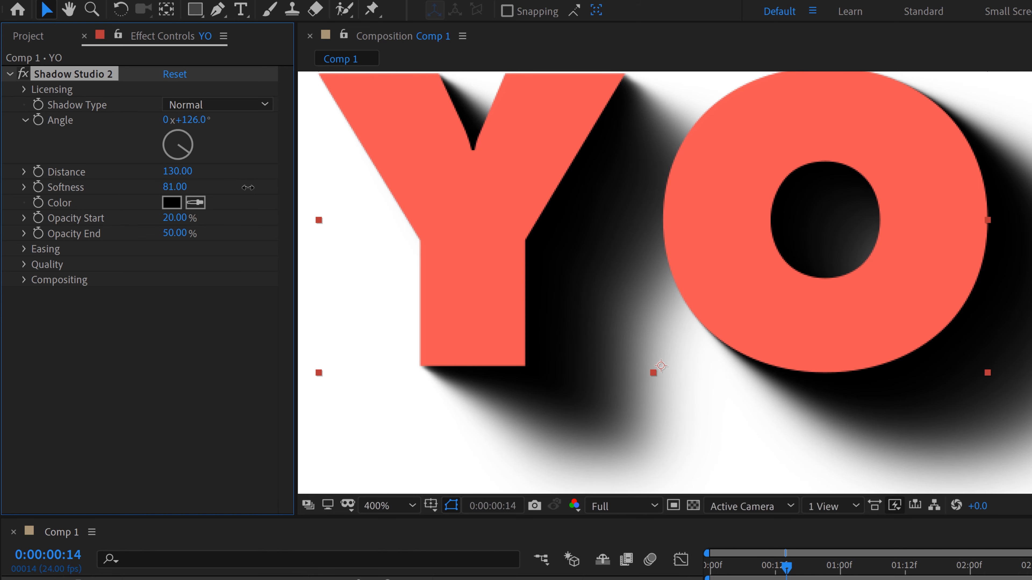
key("comma")
left_click_drag(712, 329, 760, 343)
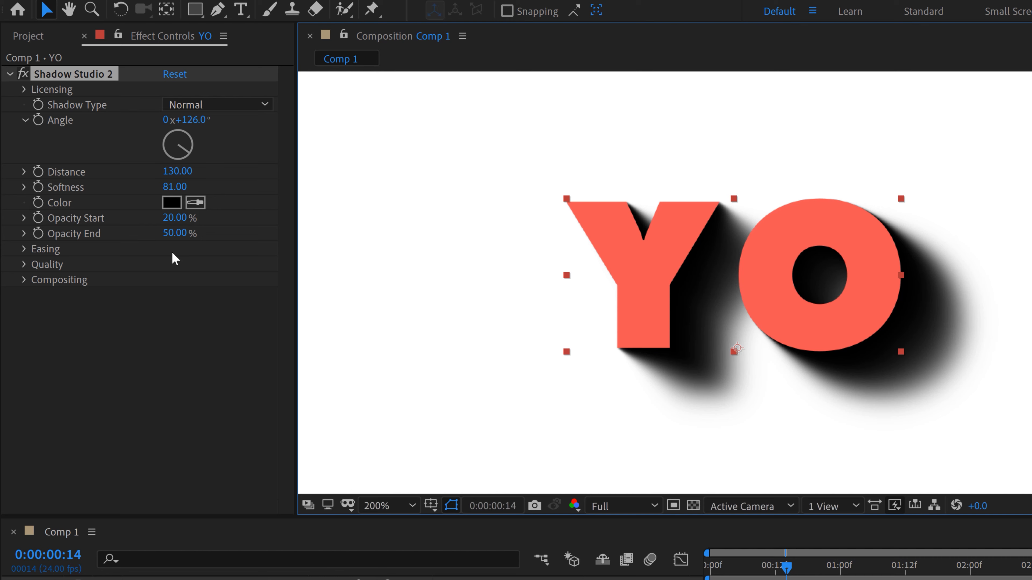
Expand the effect's Quality settings, set the softness to 0 and raise the samples to 58
left_click(24, 264)
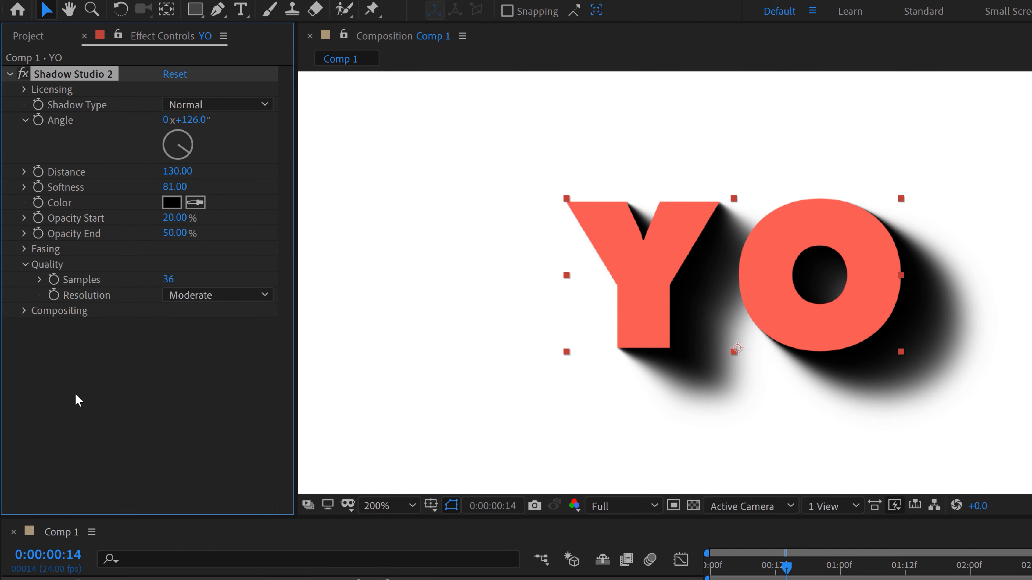
scroll(649, 380, "up", 1)
key("space")
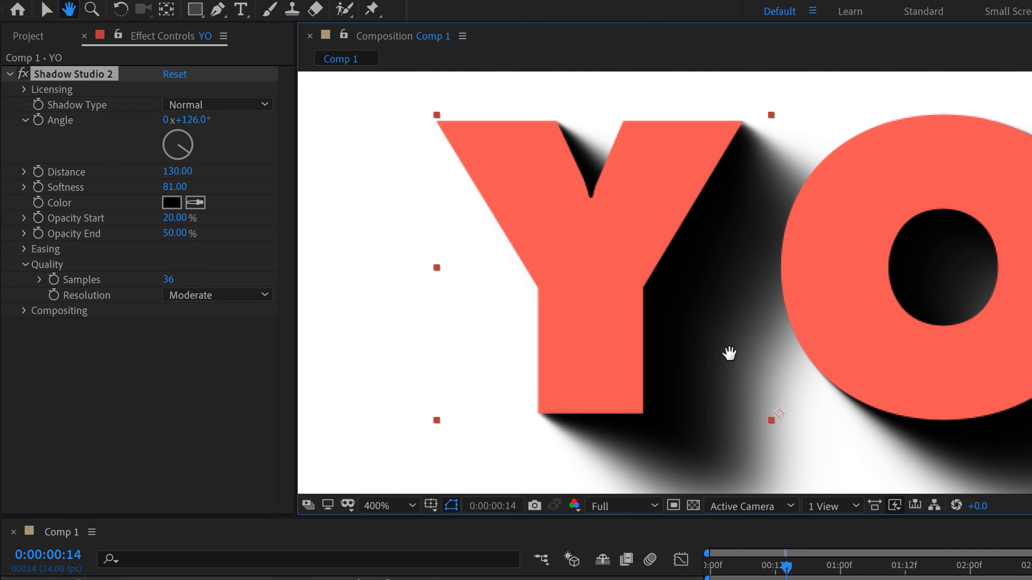
left_click_drag(729, 385, 711, 274)
left_click_drag(168, 188, 44, 184)
left_click_drag(168, 279, 381, 295)
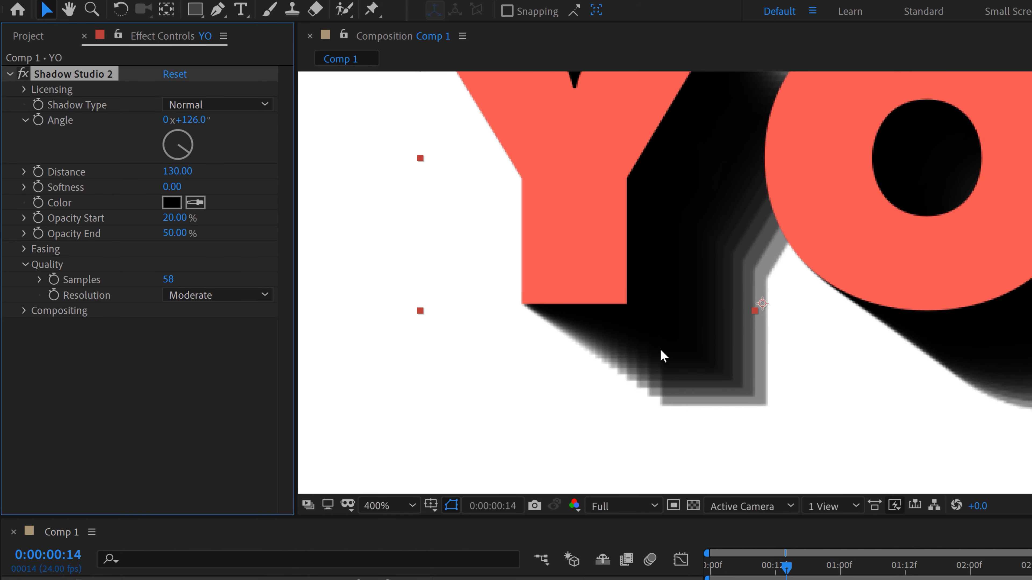
Try higher and lower sample counts on the shadow's edge and set the samples to 36
key("period")
key("space")
left_click_drag(672, 352, 686, 342)
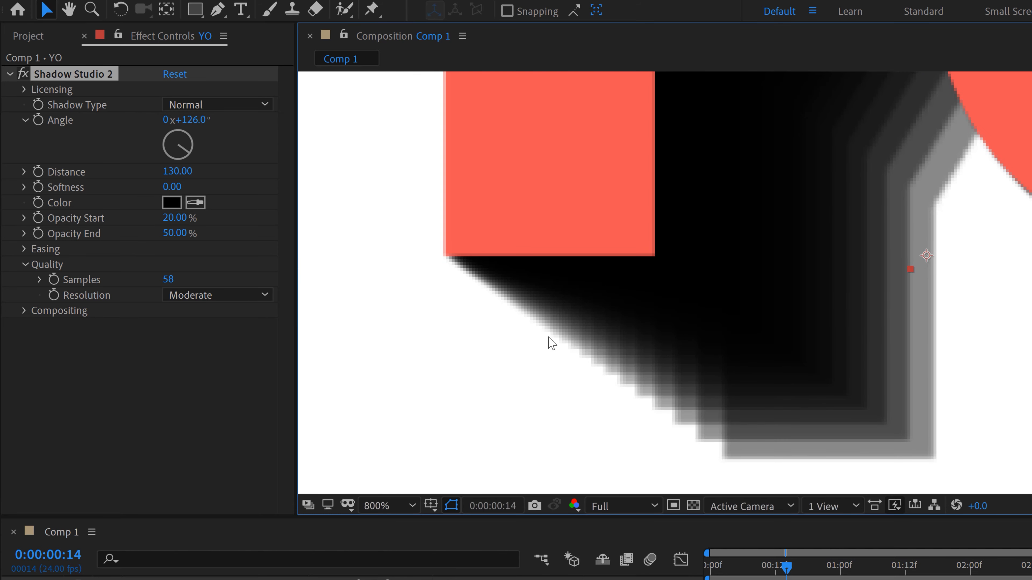
left_click_drag(167, 280, 1031, 278)
left_click_drag(165, 280, 1026, 274)
left_click_drag(171, 279, 4, 282)
left_click(175, 280)
type("36")
key("Return")
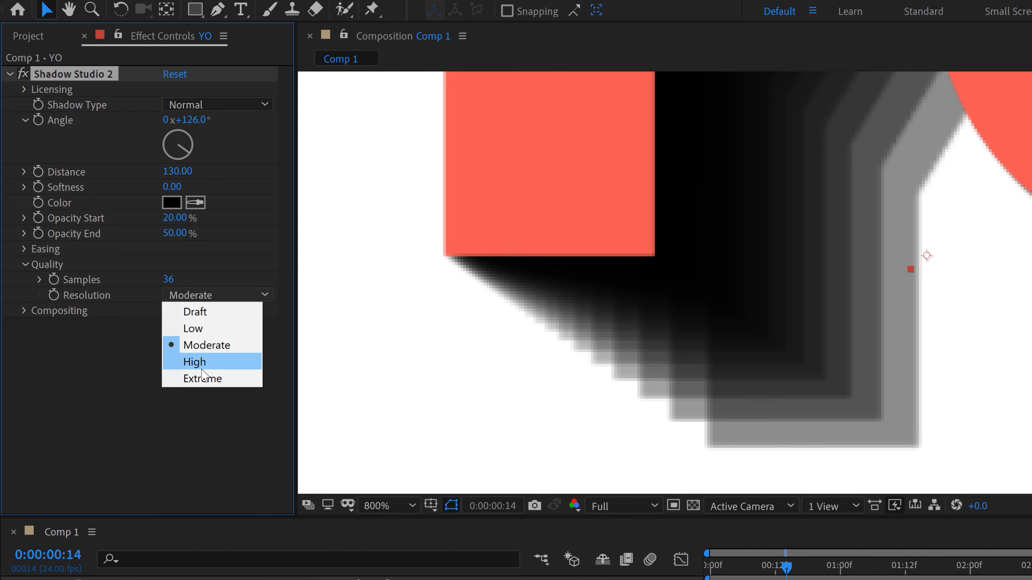
Compare the shadow's Extreme and Draft resolution settings at its stepped edge
left_click(202, 379)
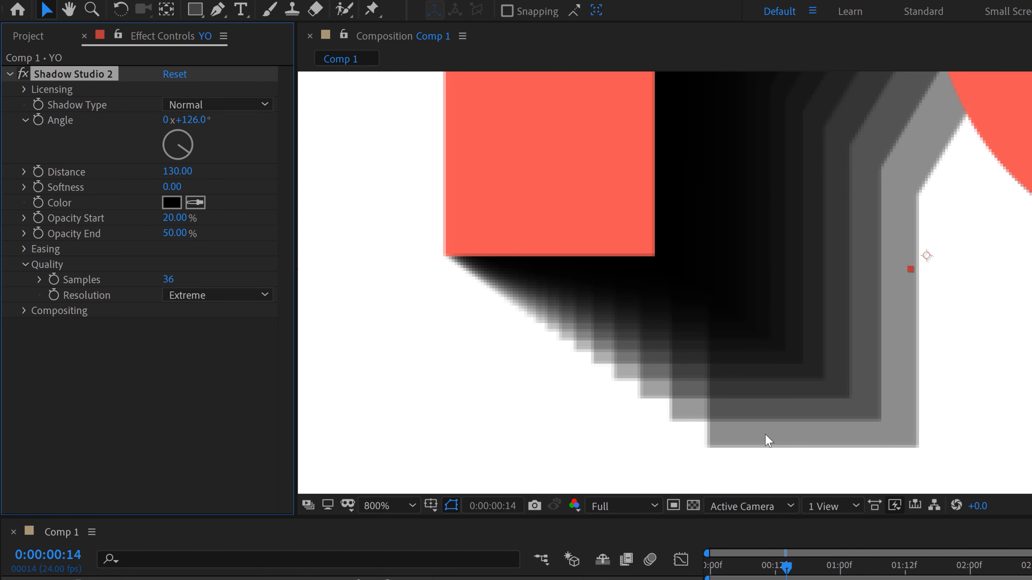
left_click(217, 295)
left_click(189, 309)
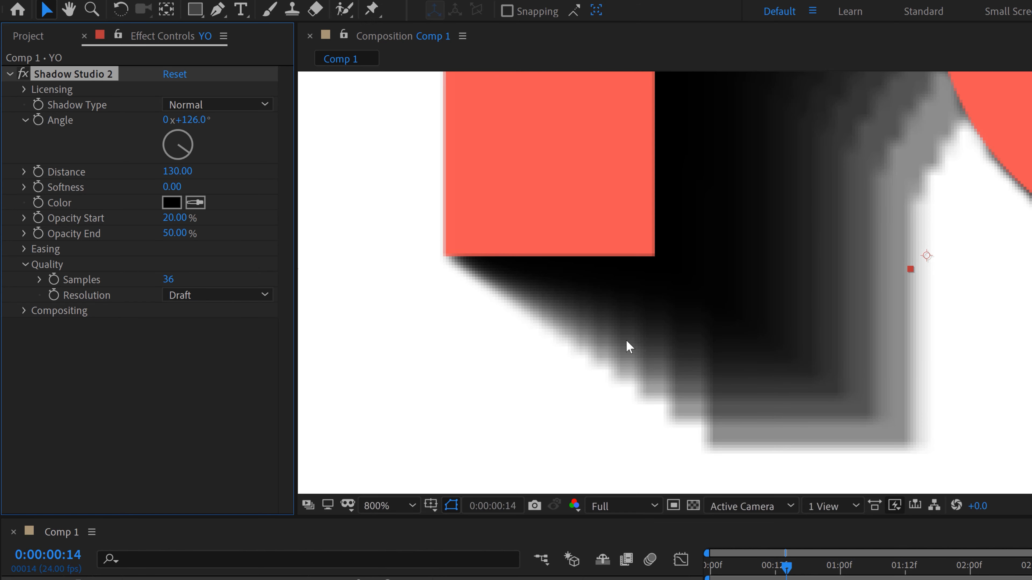
Raise the shadow's softness to 88 and set its resolution to Moderate
left_click_drag(171, 187, 239, 171)
left_click(226, 296)
left_click(195, 345)
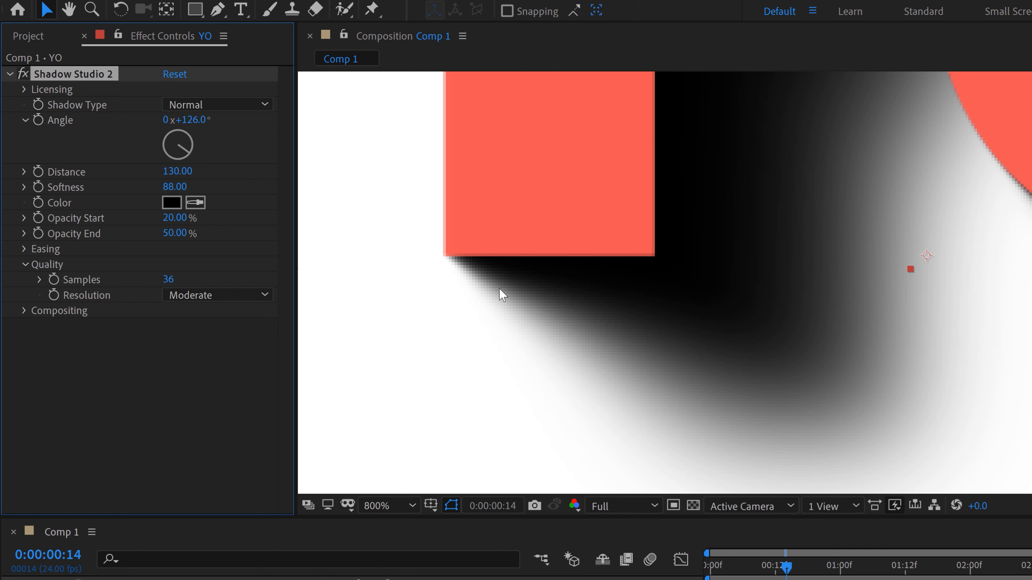
key("comma")
left_click_drag(762, 213, 695, 274)
left_click(207, 296)
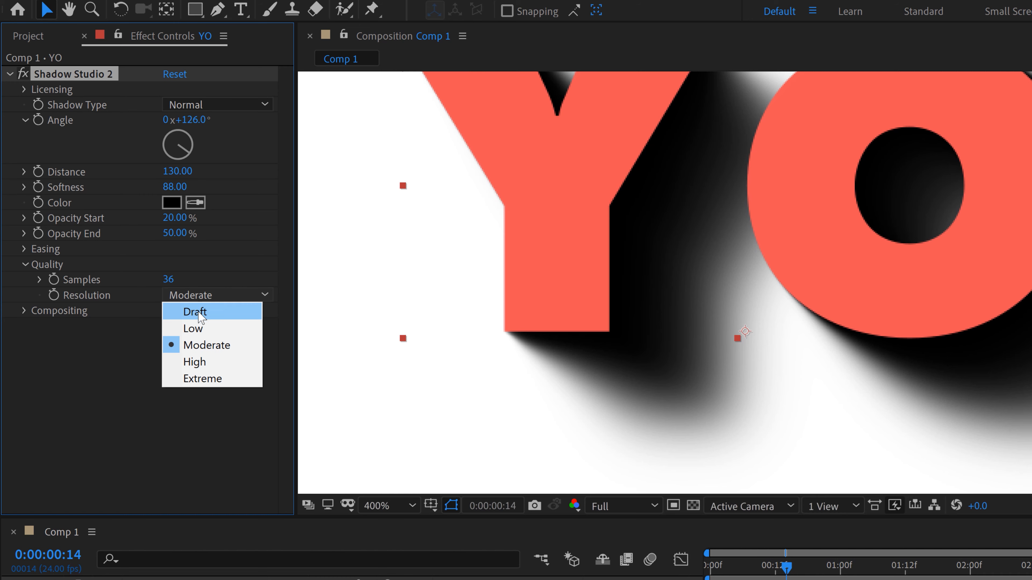
left_click(88, 369)
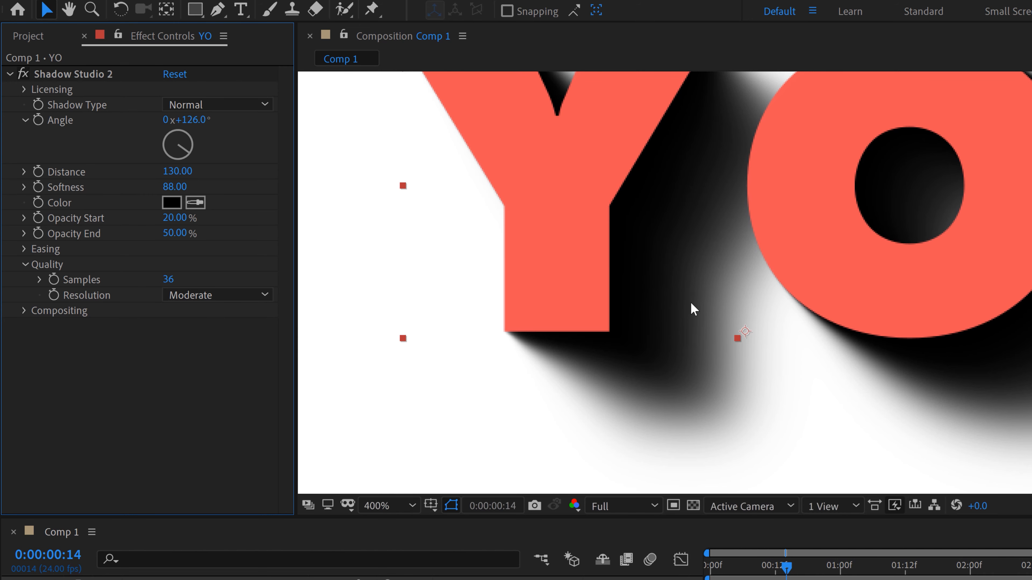
Try an Opacity Start of 0% on the unsoftened shadow and return it to 20%
key("comma")
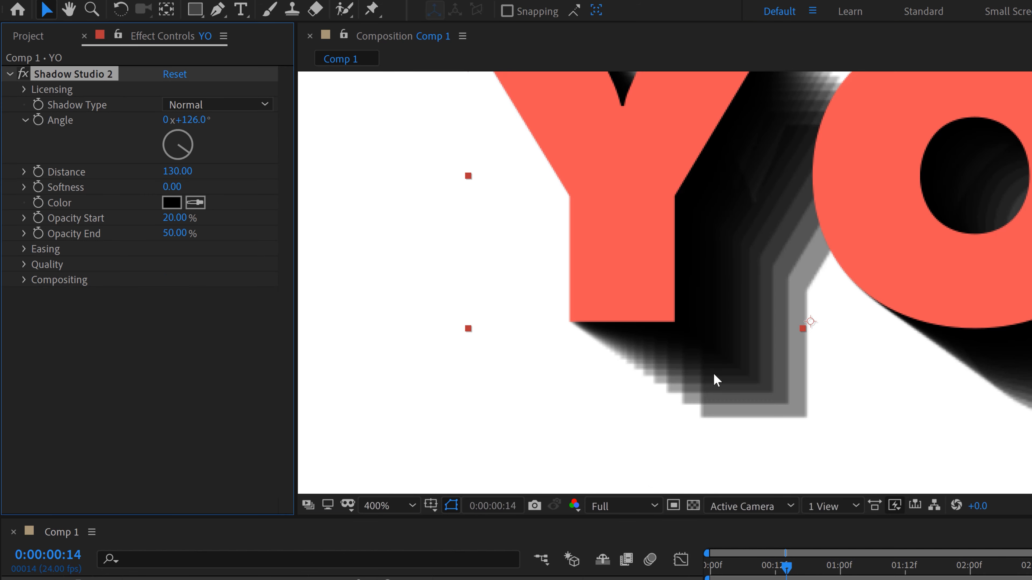
key("period")
left_click_drag(795, 378, 747, 239)
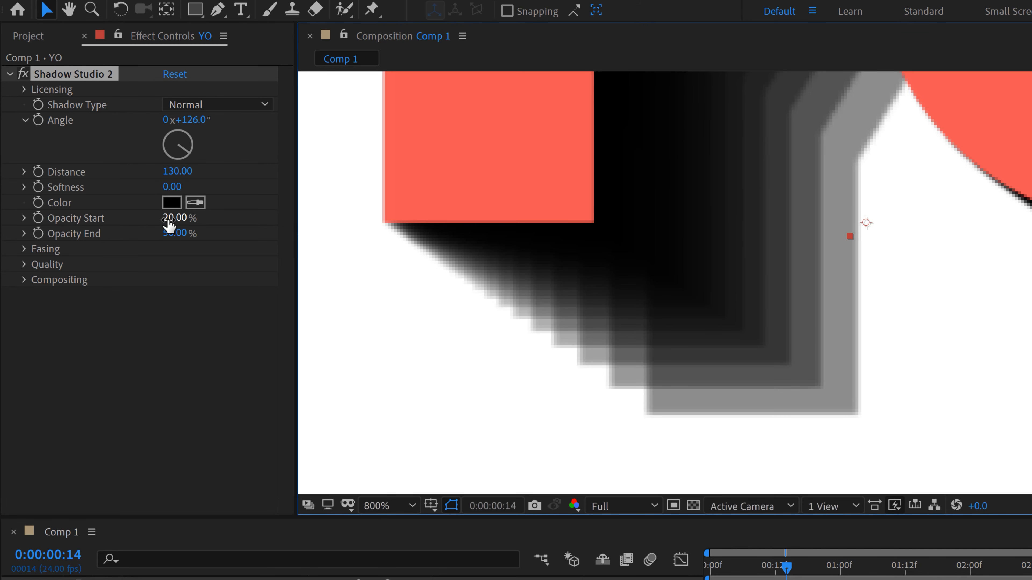
left_click(177, 216)
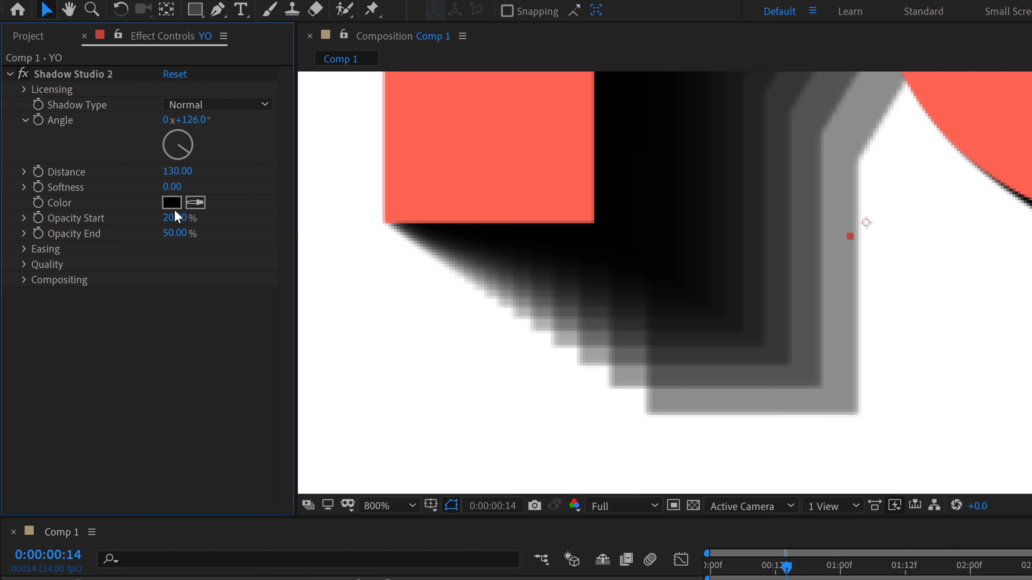
left_click(177, 217)
type("43")
key("Return")
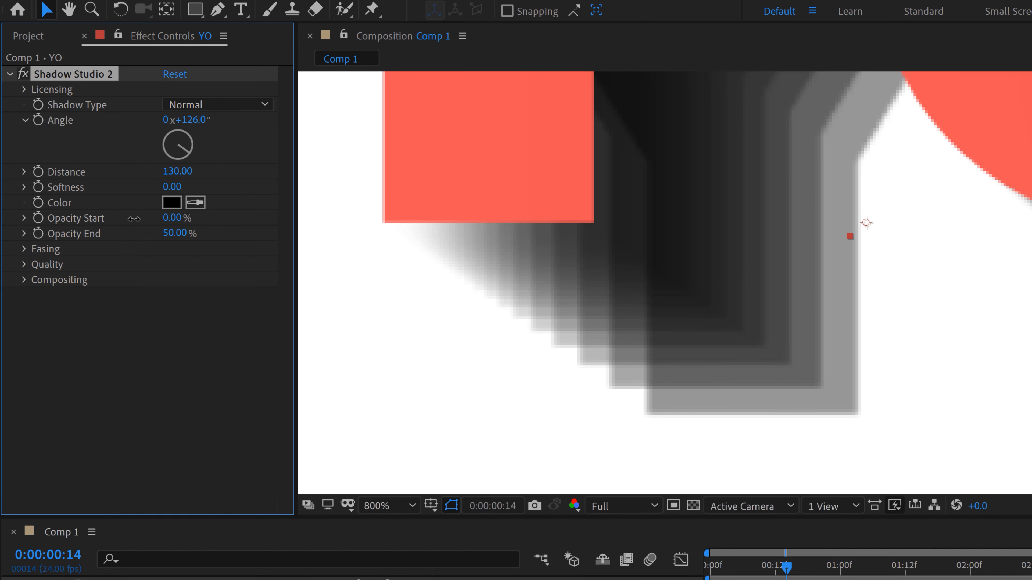
left_click_drag(155, 213, 191, 227)
Try the Ease In & Out mode in the shadow's Easing settings, return to Ease In and vary the Ease amount
left_click(23, 248)
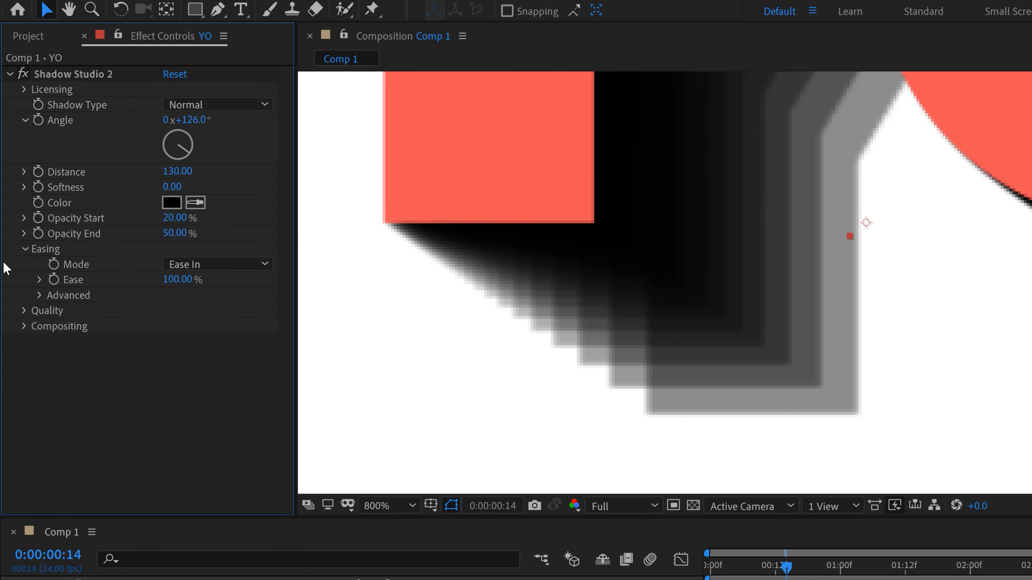
left_click(237, 263)
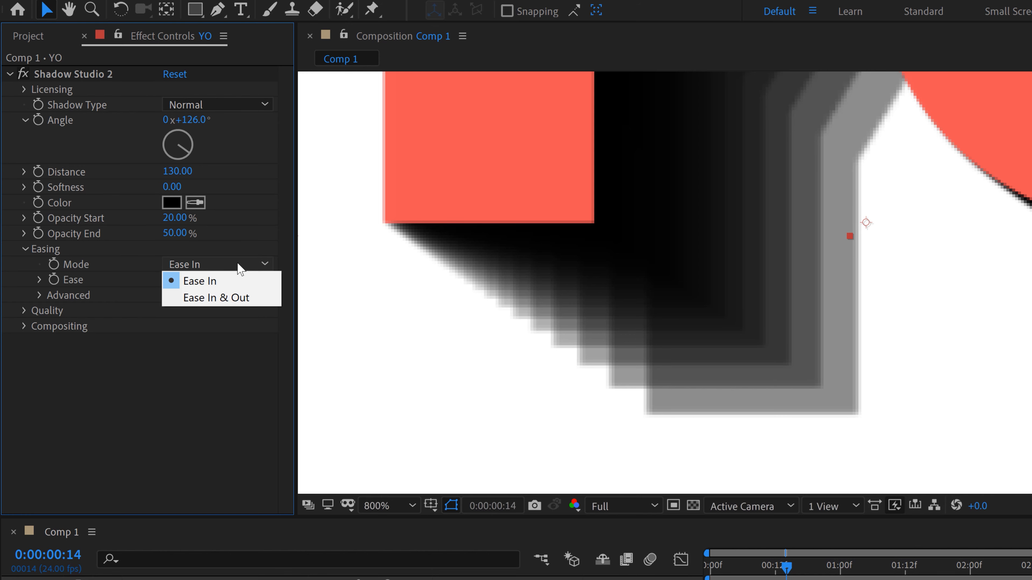
left_click(220, 299)
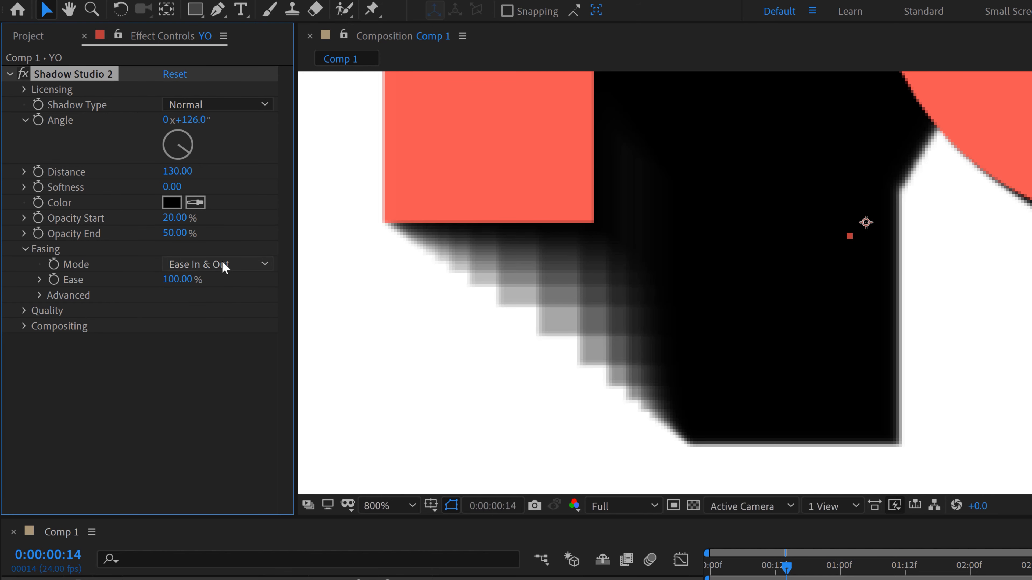
left_click(221, 263)
left_click(218, 281)
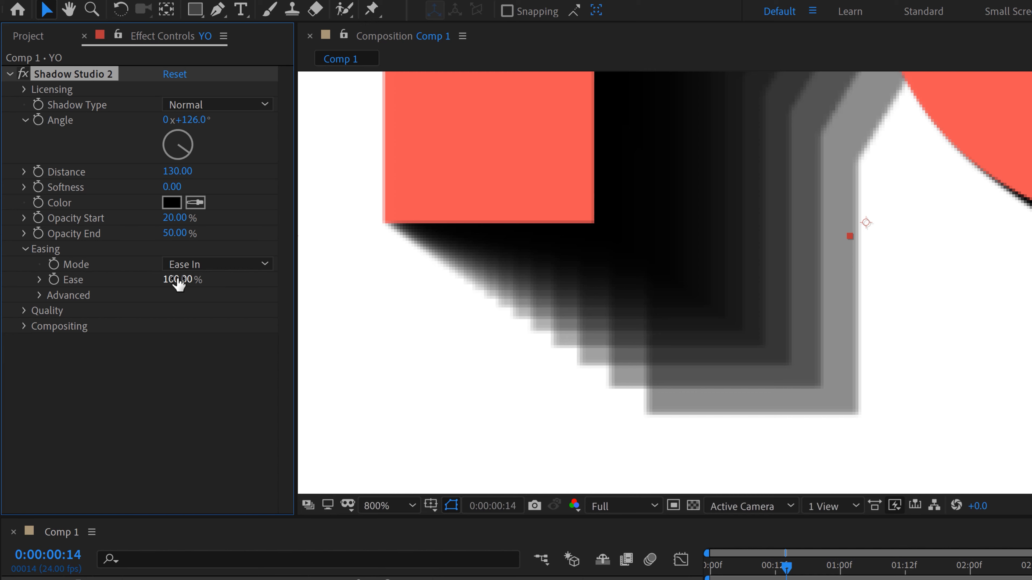
left_click_drag(179, 279, 203, 274)
left_click(39, 297)
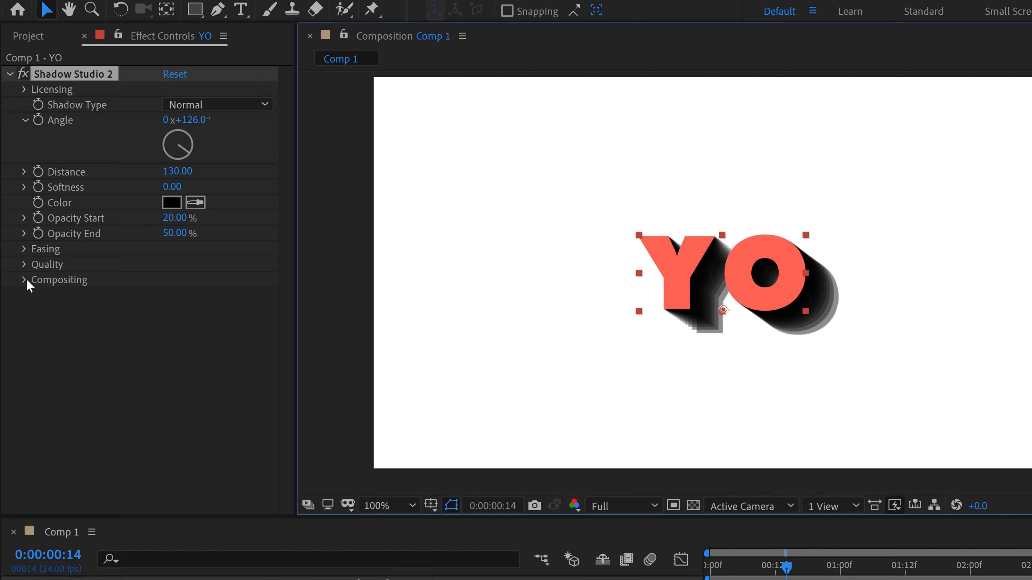
Expand the effect's Compositing settings and vary Source Opacity and Offset Shadow to compare their effect on the YO text
left_click(26, 281)
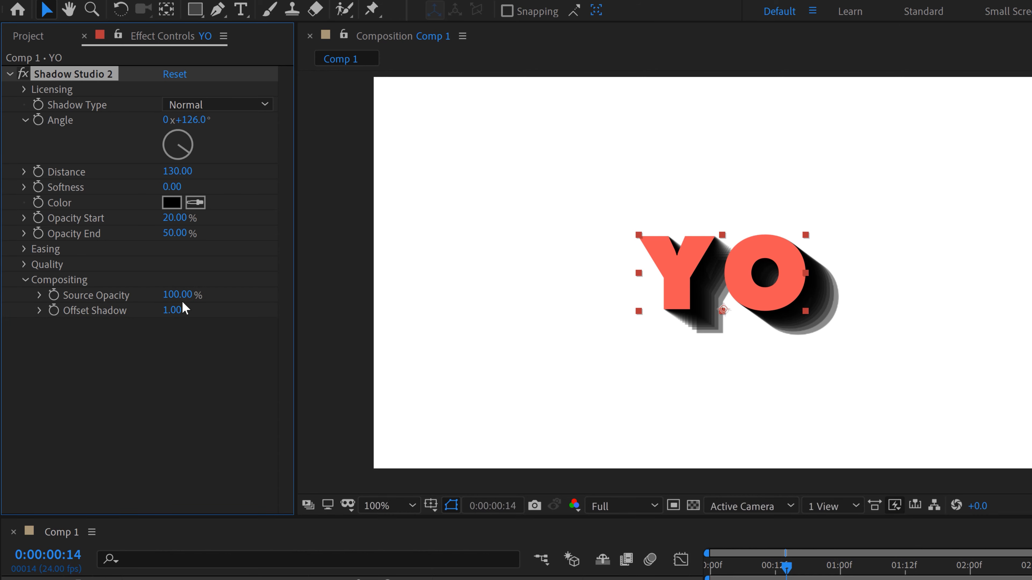
left_click_drag(178, 294, 500, 264)
scroll(656, 307, "up", 5)
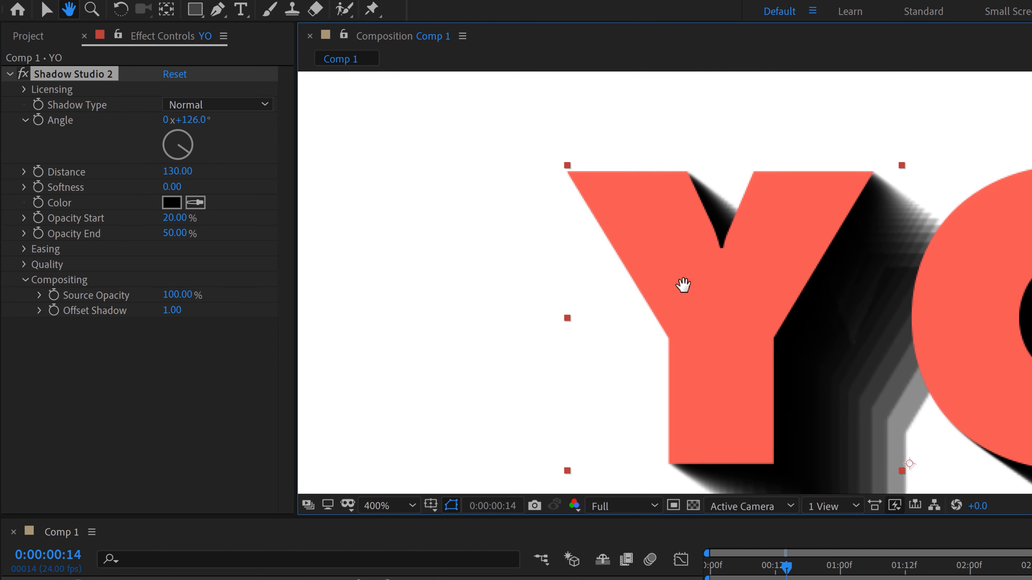
left_click_drag(683, 285, 694, 298)
key("v")
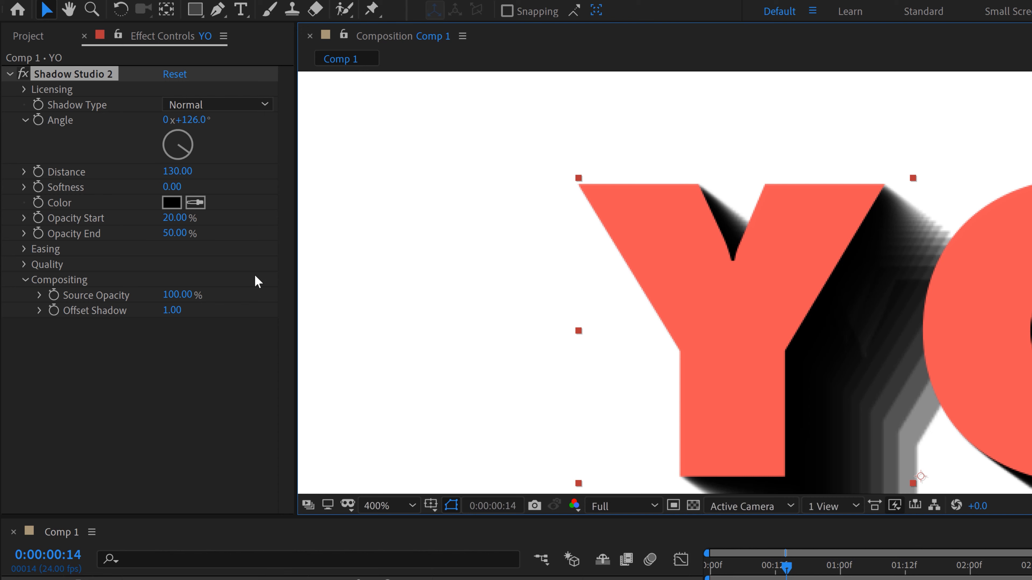
mouse_move(174, 307)
left_mouse_down()
mouse_move(202, 305)
mouse_move(167, 303)
left_mouse_up()
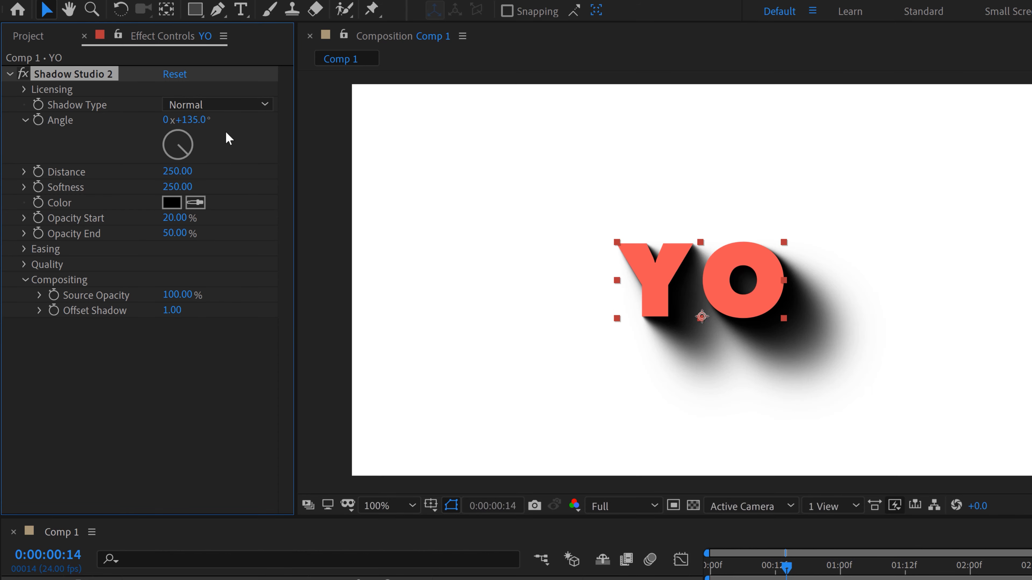
Change the YO layer's shadow type to Inner and check the shading inside the letters
left_click(242, 106)
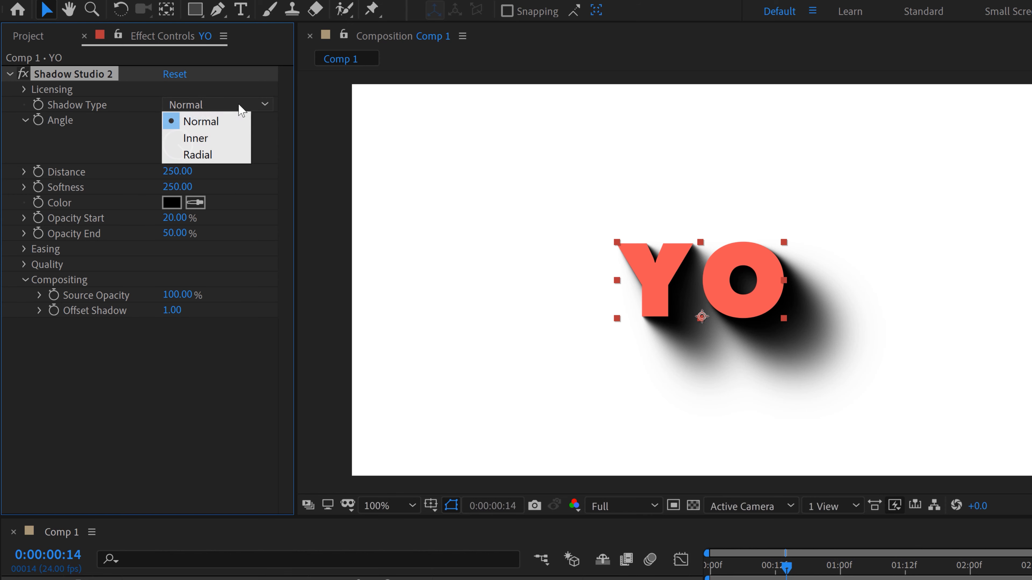
left_click(207, 138)
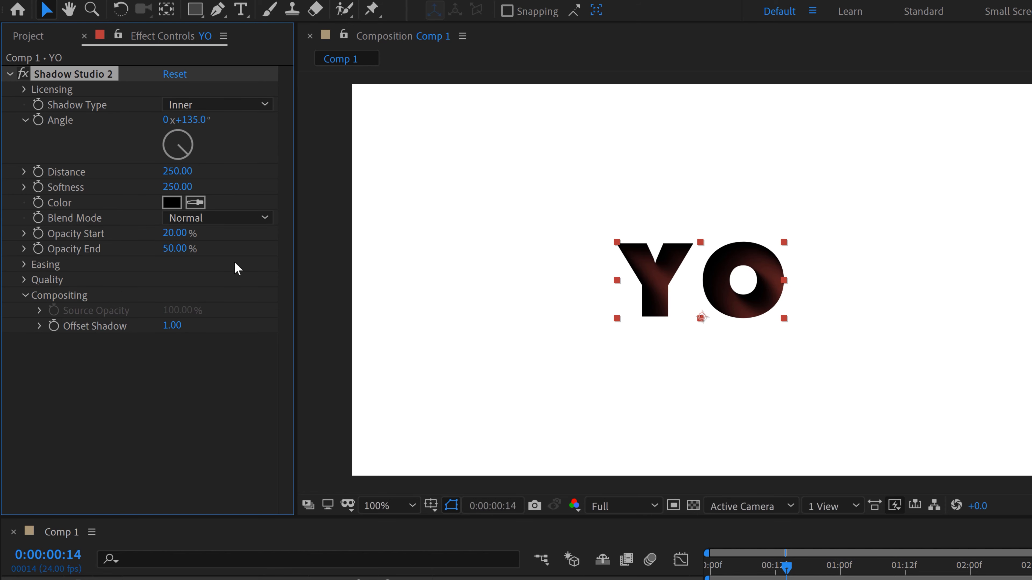
scroll(692, 287, "up", 2)
scroll(692, 288, "down", 2)
Set the inner shadow's distance to 54, softness to 81 and angle to 126°
left_click_drag(178, 171, 120, 176)
mouse_move(191, 187)
left_mouse_down()
mouse_move(175, 187)
mouse_move(183, 170)
left_mouse_up()
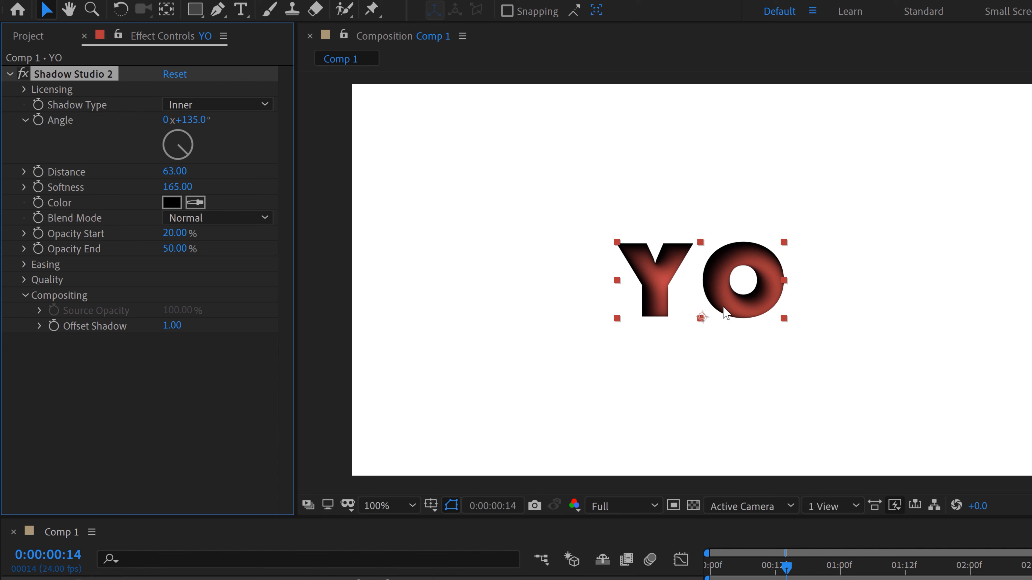
left_click_drag(184, 188, 143, 186)
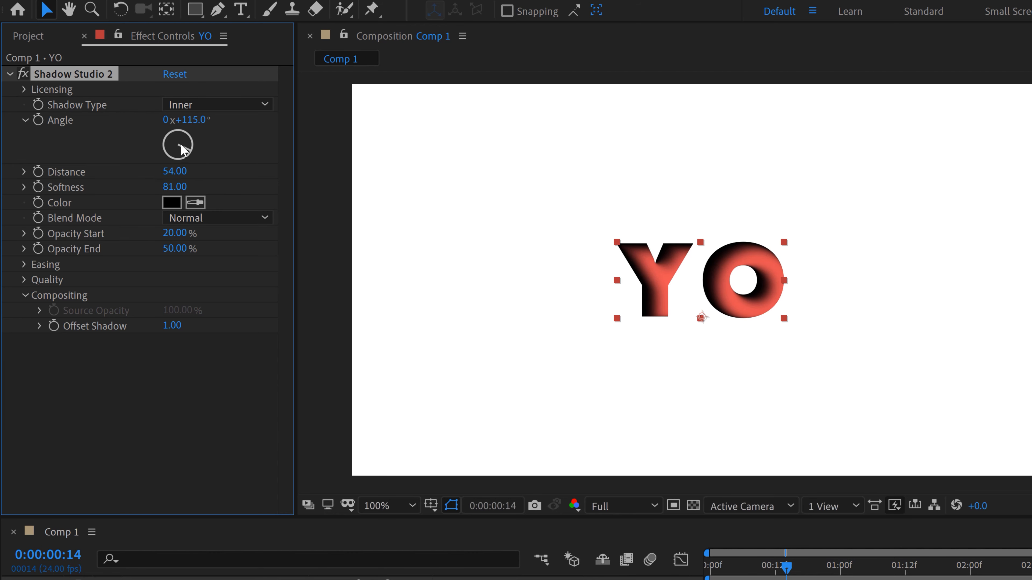
left_click_drag(180, 143, 190, 154)
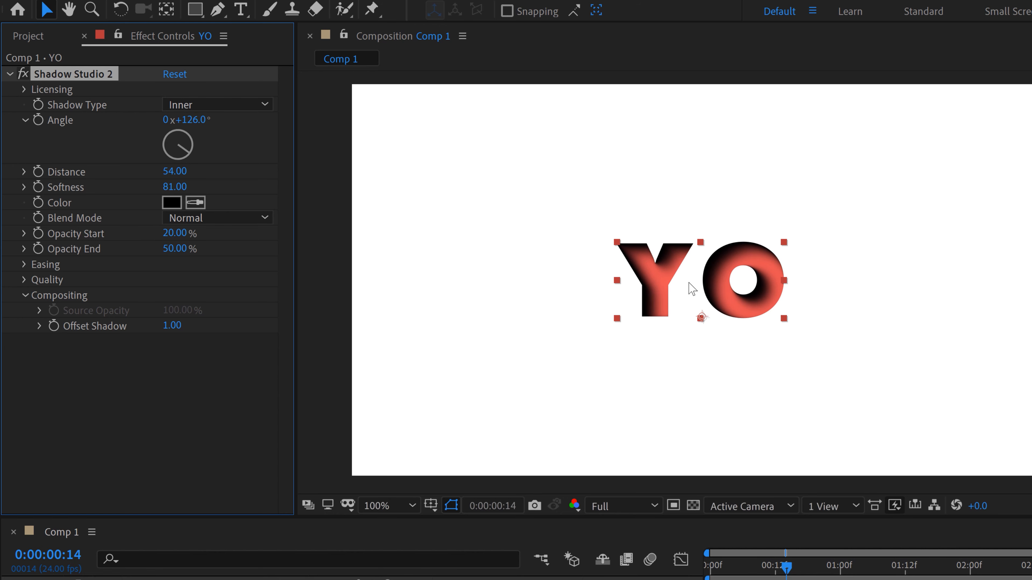
scroll(692, 288, "up", 4)
Rename the composition Comp 1 as Inner Shadow
left_click(29, 36)
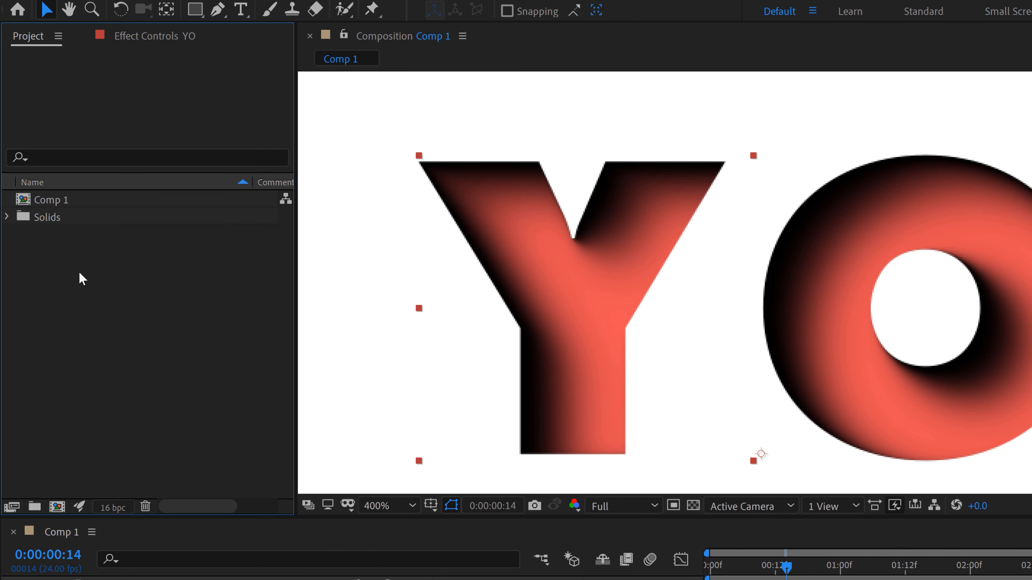
left_click(52, 205)
key("Return")
key("BackSpace")
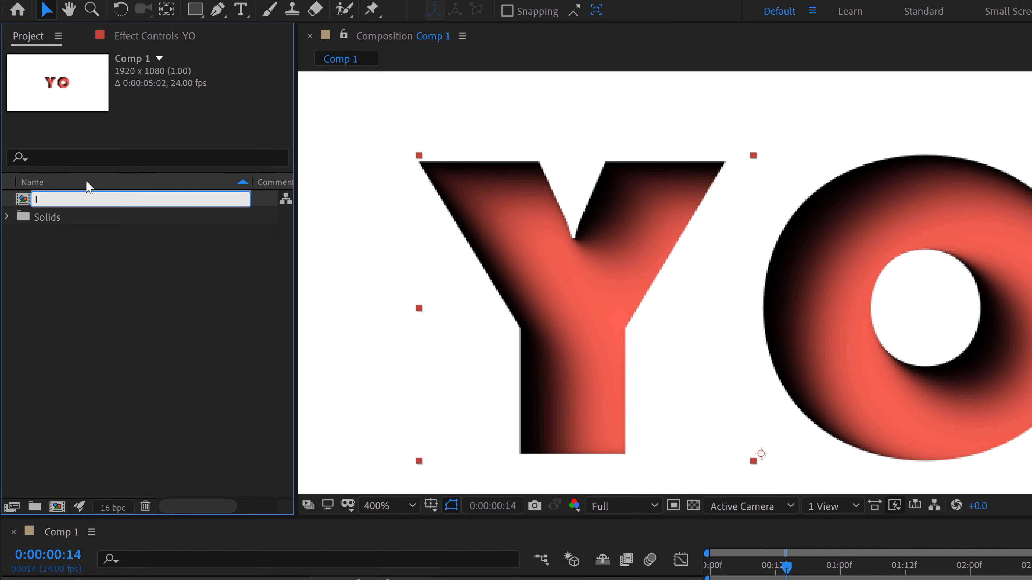
type("Inner Shadow")
key("Return")
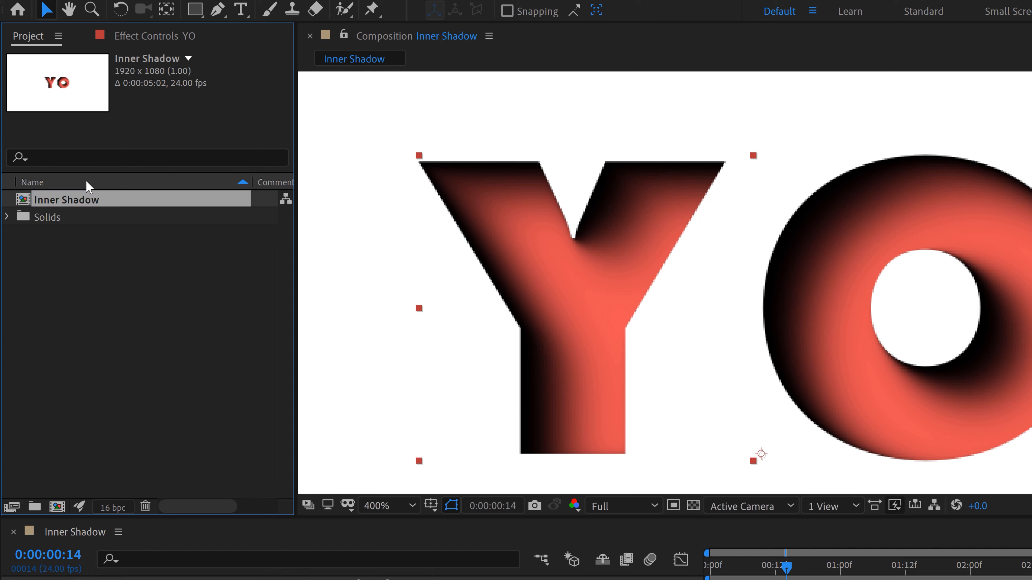
Duplicate the Inner Shadow composition, name the copy Radial and open it
key("ctrl+d")
key("Return")
type("R")
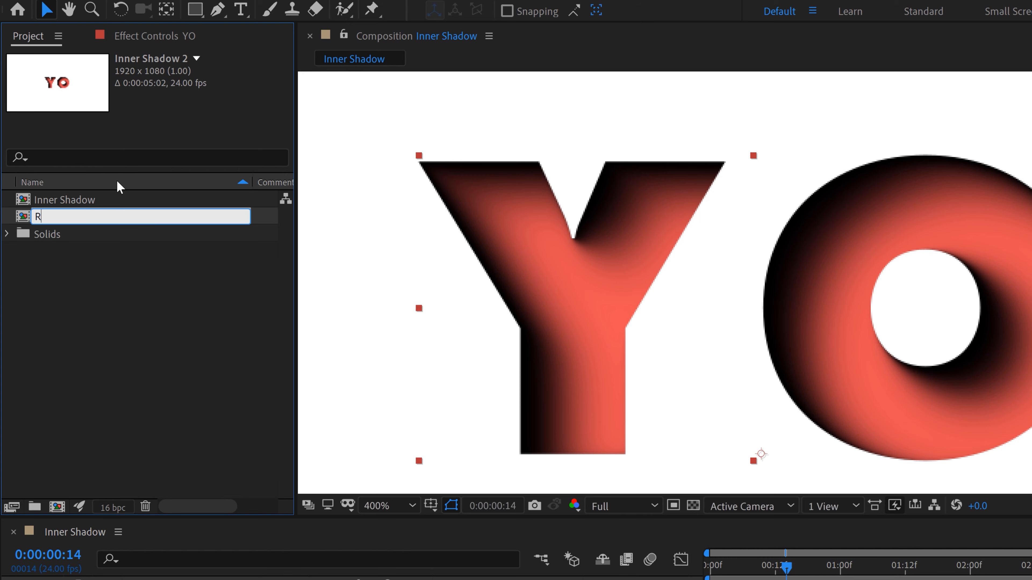
key("Return")
double_click(117, 216)
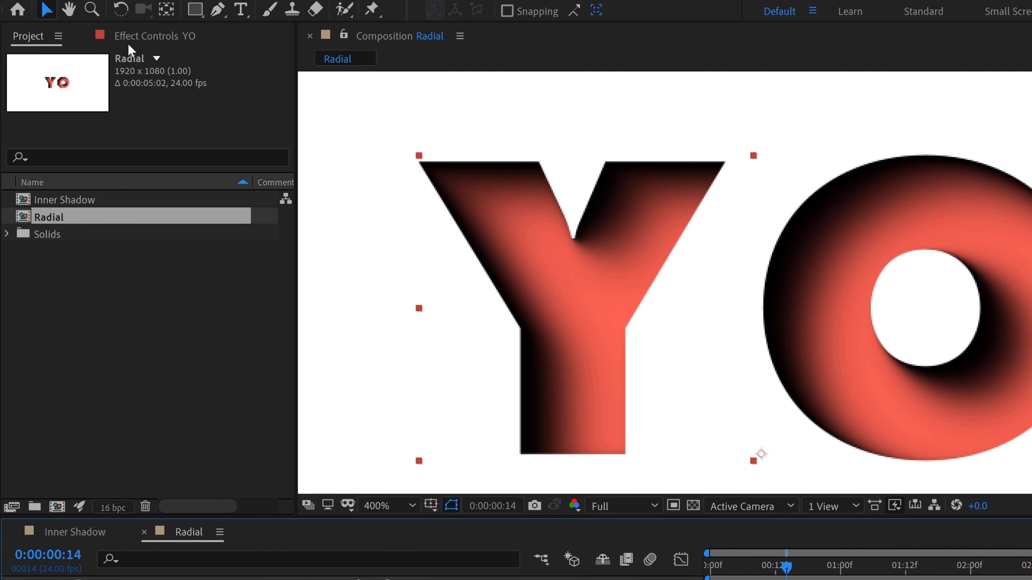
Reset Shadow Studio 2 on the YO layer of the Radial composition and set its shadow type to Radial
left_click(129, 38)
left_click(177, 74)
scroll(691, 338, "down", 2)
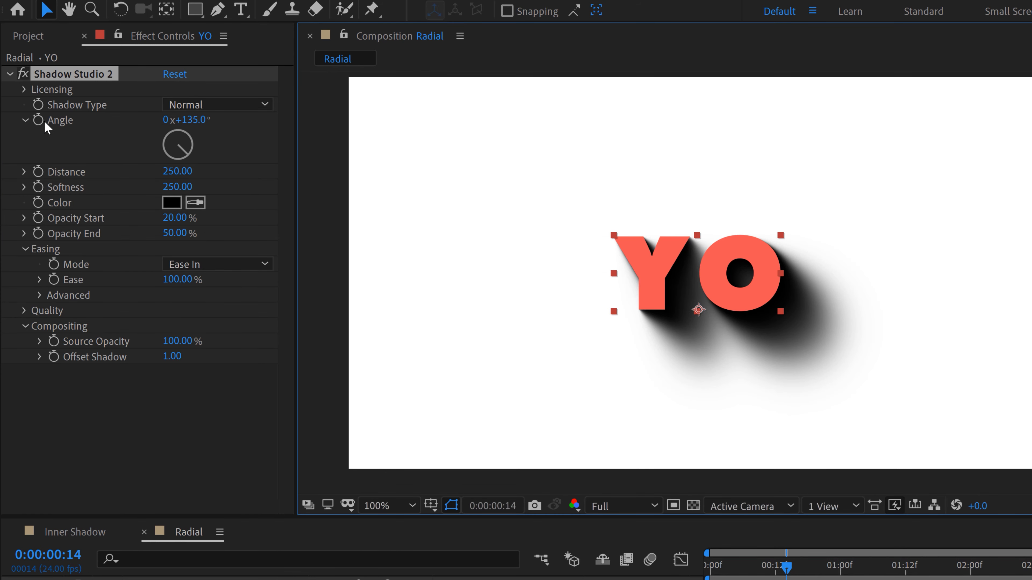
left_click(209, 106)
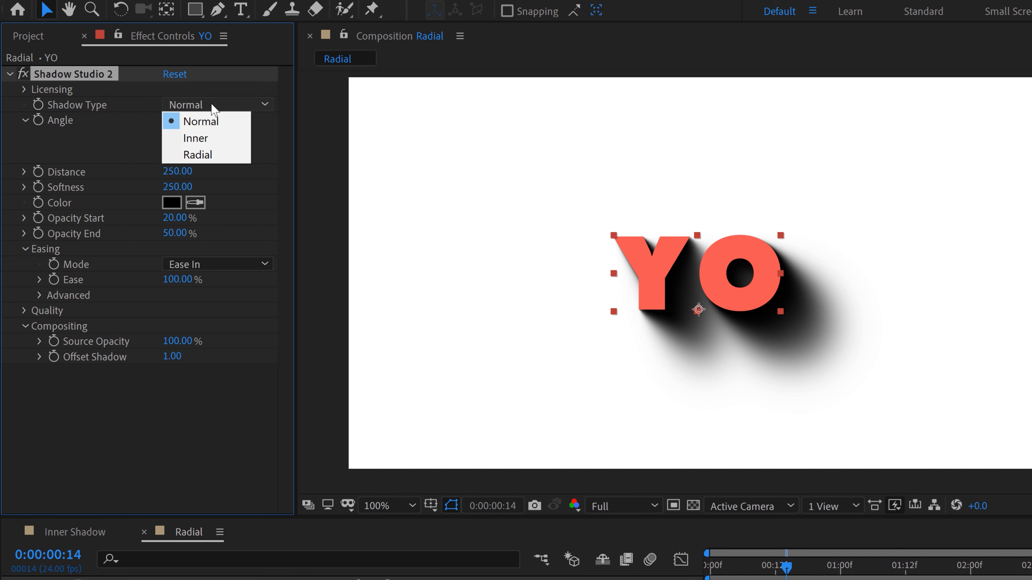
left_click(210, 155)
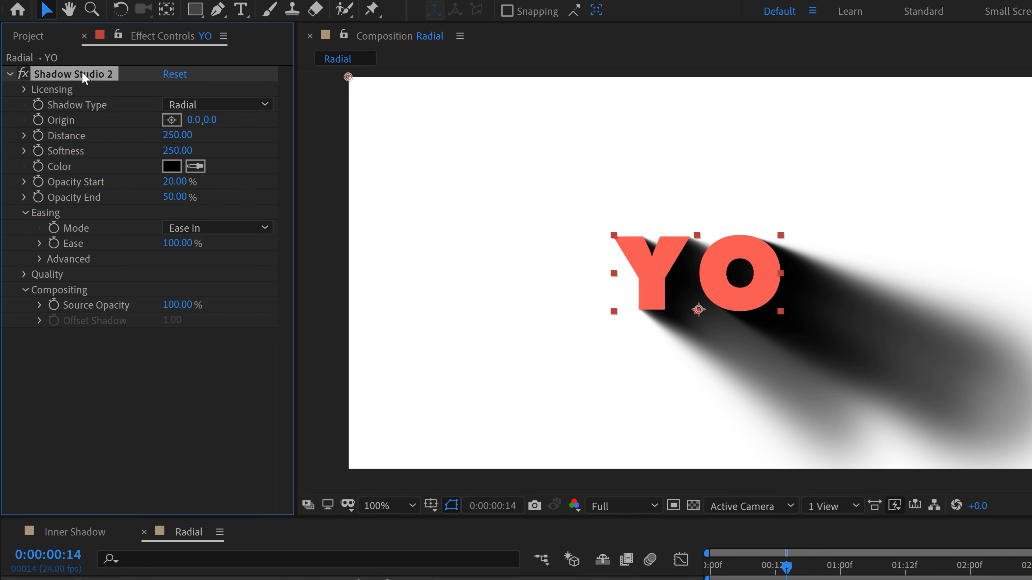
Move the radial shadow's origin to 4, 3 and shift the YO text around to see its shadow follow
mouse_move(348, 78)
left_mouse_down()
mouse_move(618, 115)
mouse_move(778, 114)
mouse_move(931, 142)
mouse_move(963, 233)
mouse_move(962, 294)
mouse_move(921, 429)
mouse_move(974, 242)
mouse_move(875, 133)
mouse_move(502, 134)
mouse_move(436, 189)
mouse_move(384, 129)
mouse_move(413, 104)
mouse_move(405, 233)
mouse_move(339, 129)
mouse_move(350, 78)
left_mouse_up()
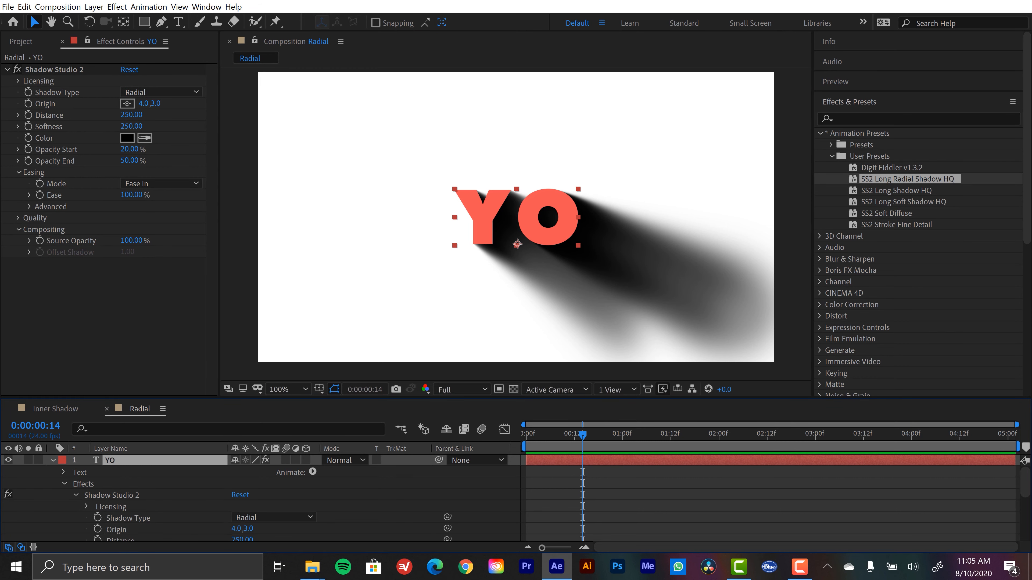
key("p")
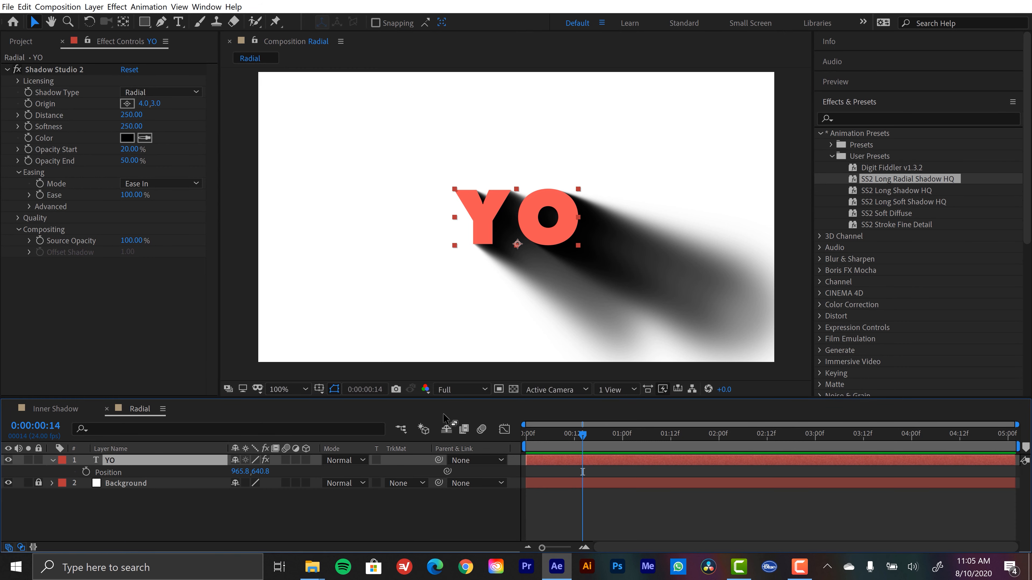
left_click_drag(555, 231, 332, 235)
left_click_drag(449, 225, 472, 208)
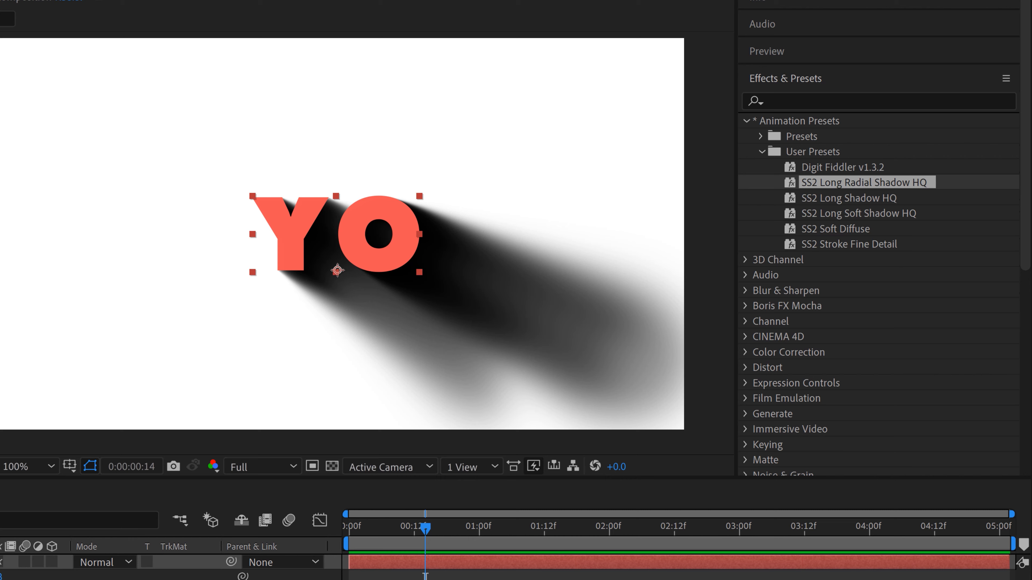
Replace the shadow effect on the YO layer with the SS2 Long Radial Shadow HQ preset and move the shadow's origin to 12, 0
key("Delete")
left_click(839, 186)
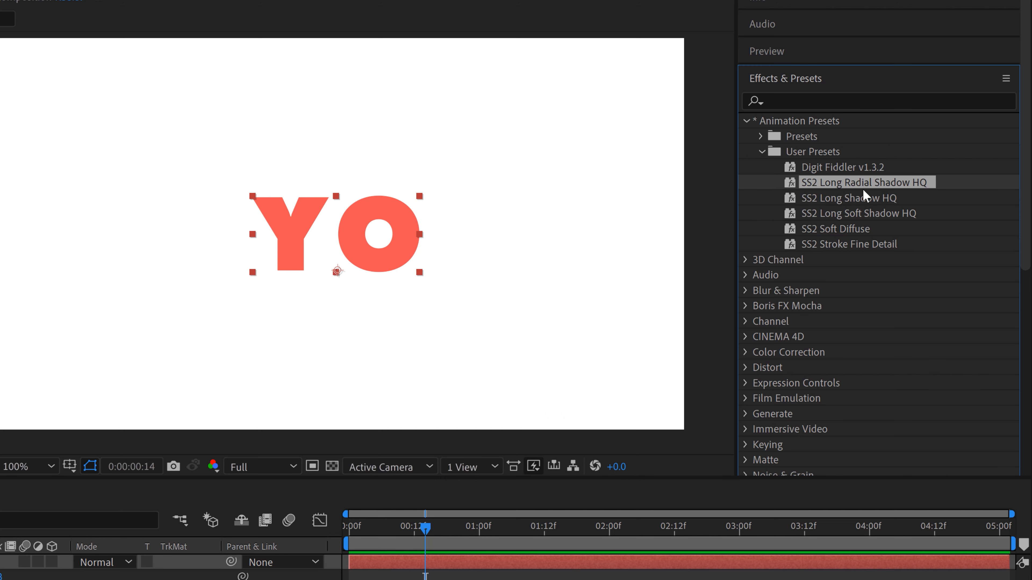
left_click_drag(862, 188, 361, 224)
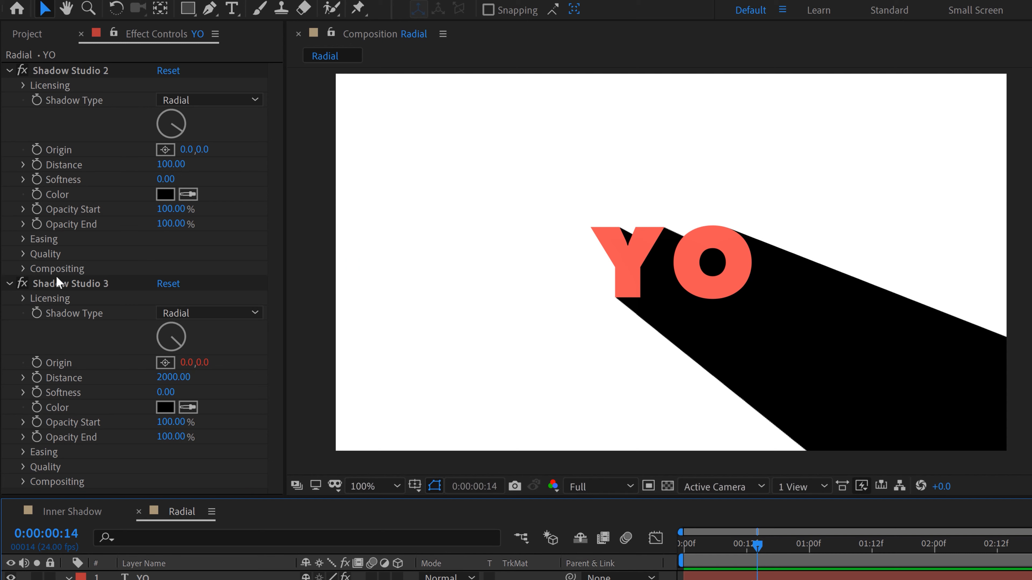
left_click(63, 68)
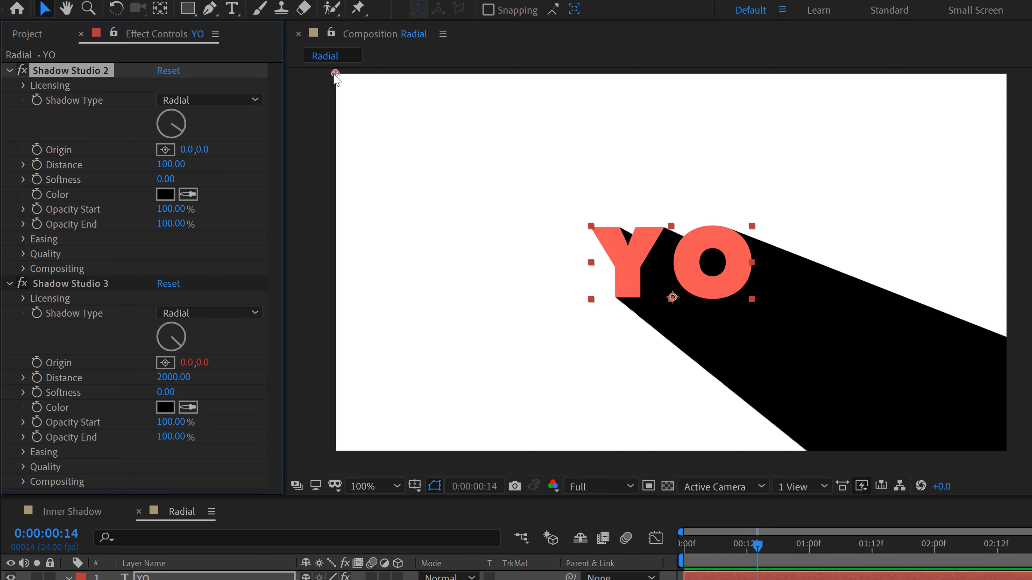
left_click_drag(335, 75, 670, 174)
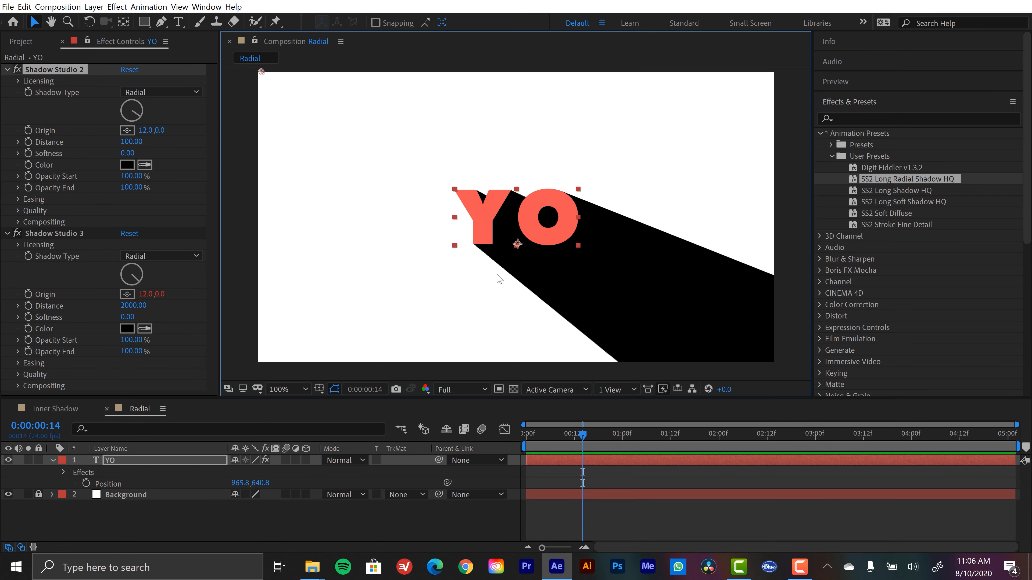
Animate the YO layer's position to rise from 965.8, 1380.8 below the frame at 0:00 to its place at 1:00, and preview it
left_click(116, 461)
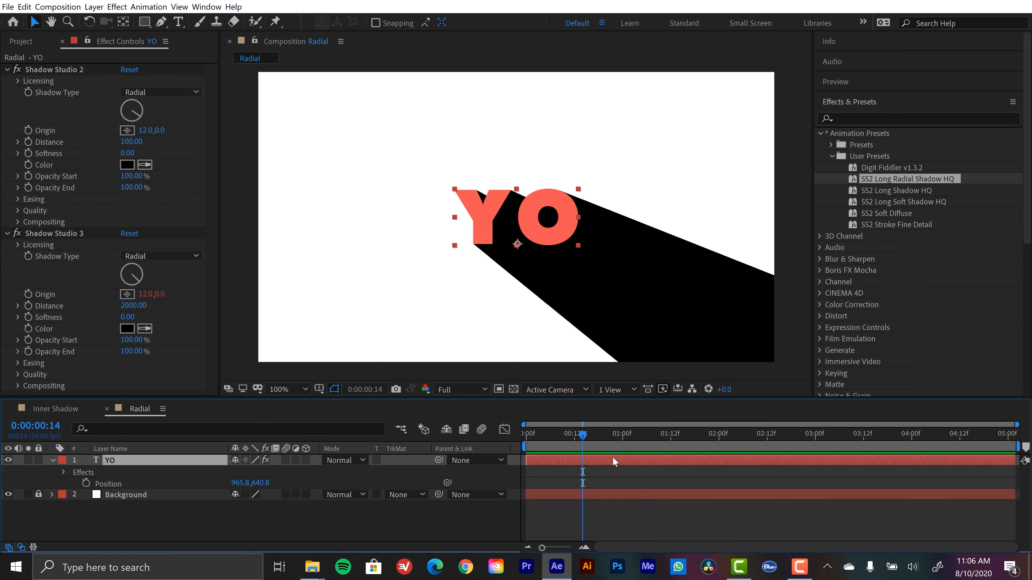
left_click(620, 439)
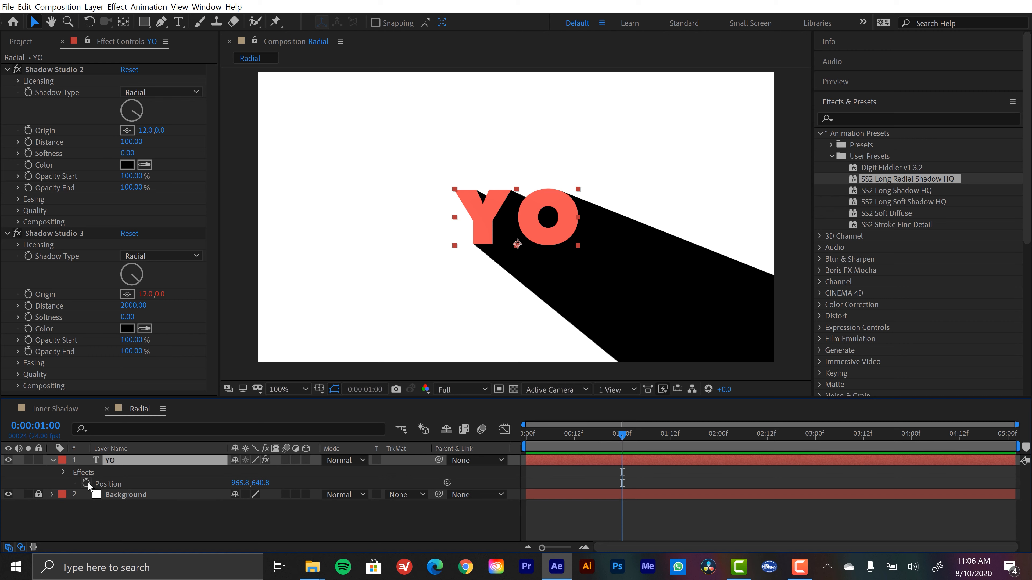
left_click(86, 483)
left_click_drag(589, 434, 481, 429)
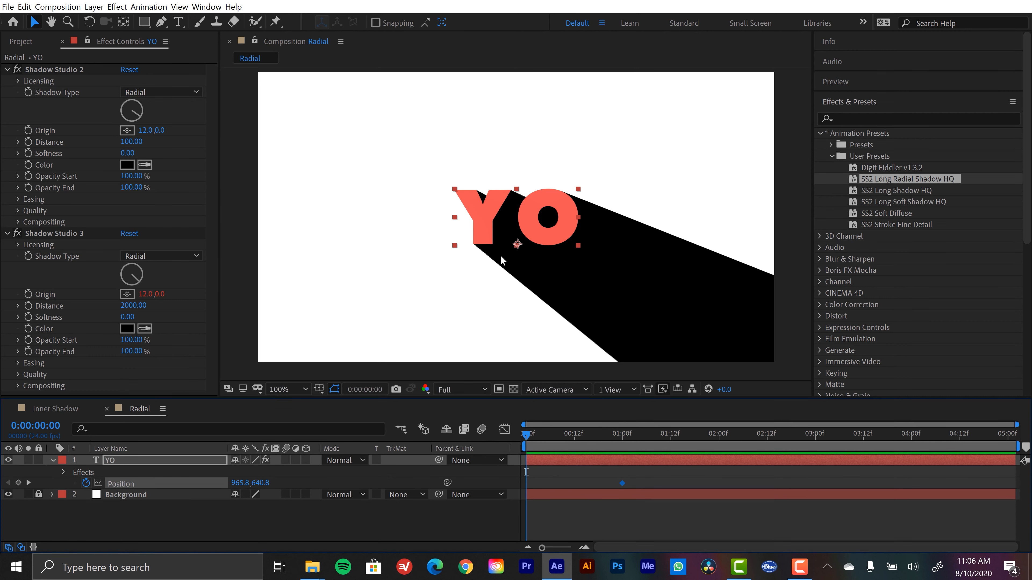
key("comma")
left_click_drag(528, 222, 528, 321)
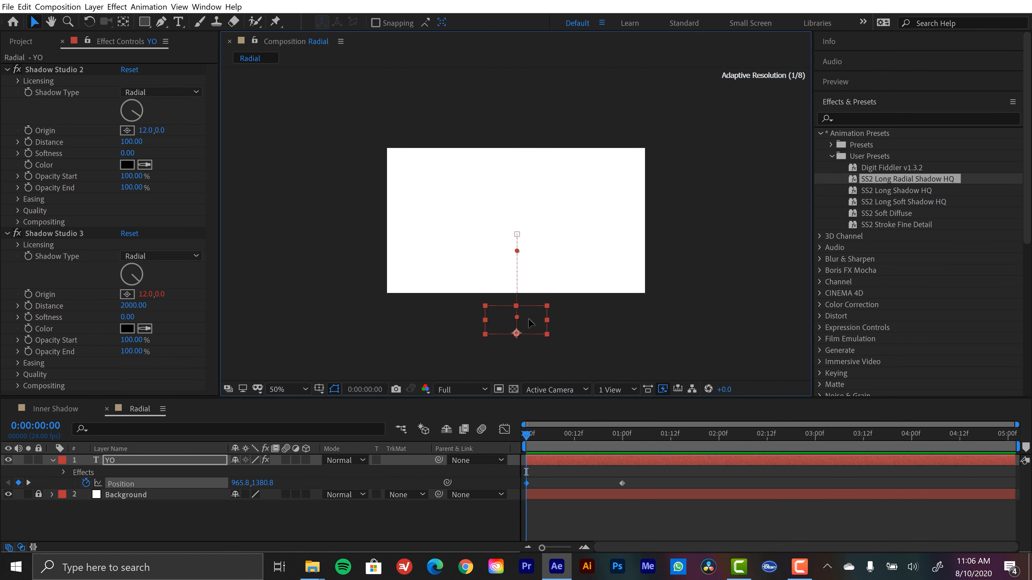
key("space")
key("period")
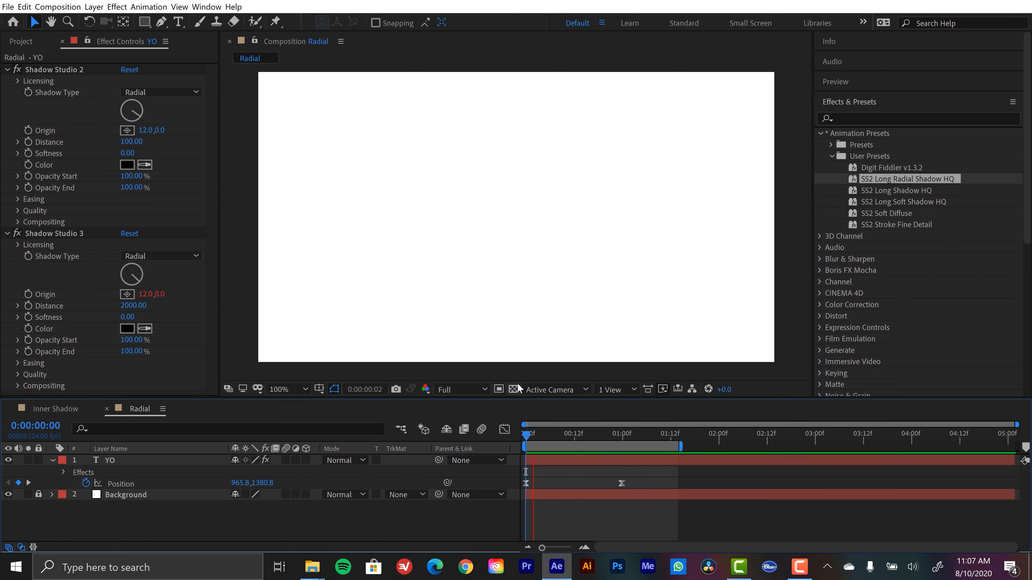
key("space")
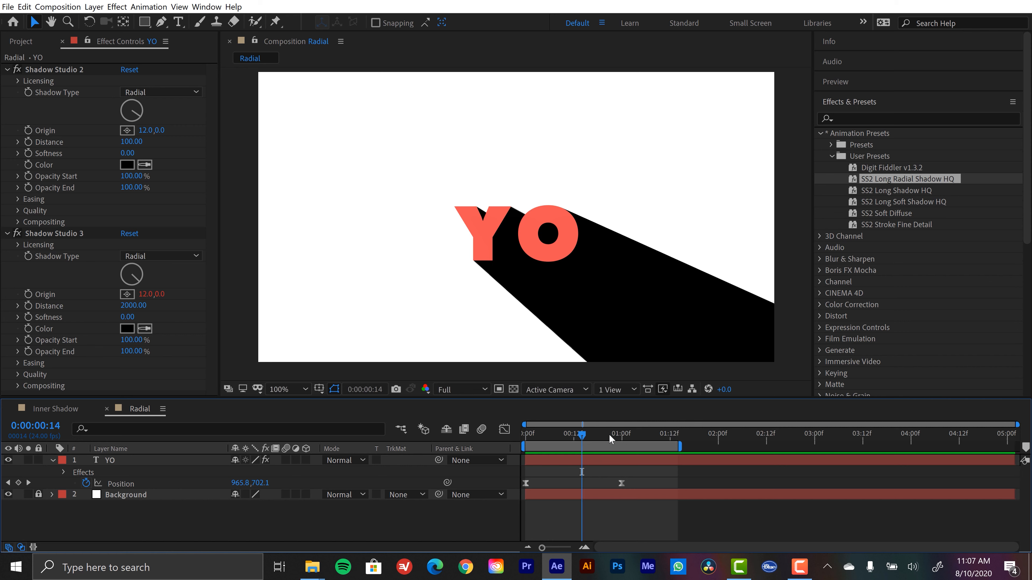
Animate the radial shadow's origin from 1980, 346 at the first frame to 12, 0 shortly after the text's motion ends
left_click(649, 434)
left_click(28, 131)
left_click(621, 463)
key("Home")
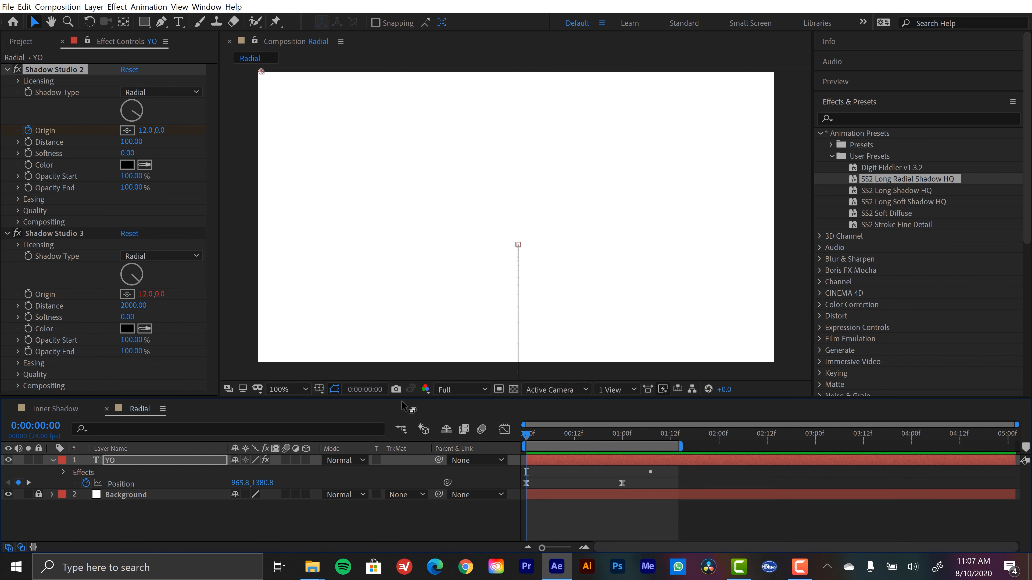
left_click_drag(261, 73, 786, 163)
left_click(677, 527)
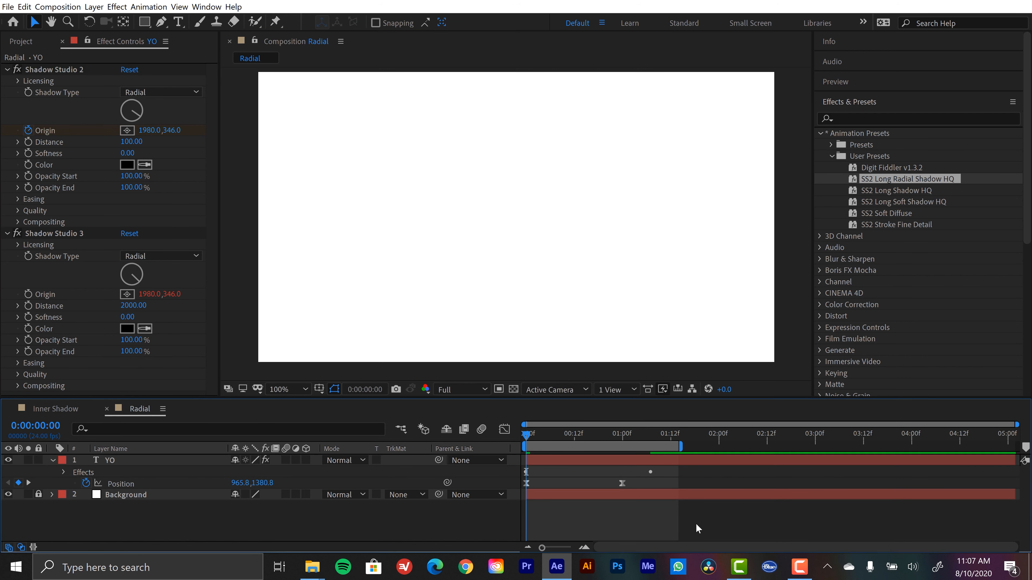
Play back and scrub the Radial composition to examine how the shadow sweeps as the text rises
key("space")
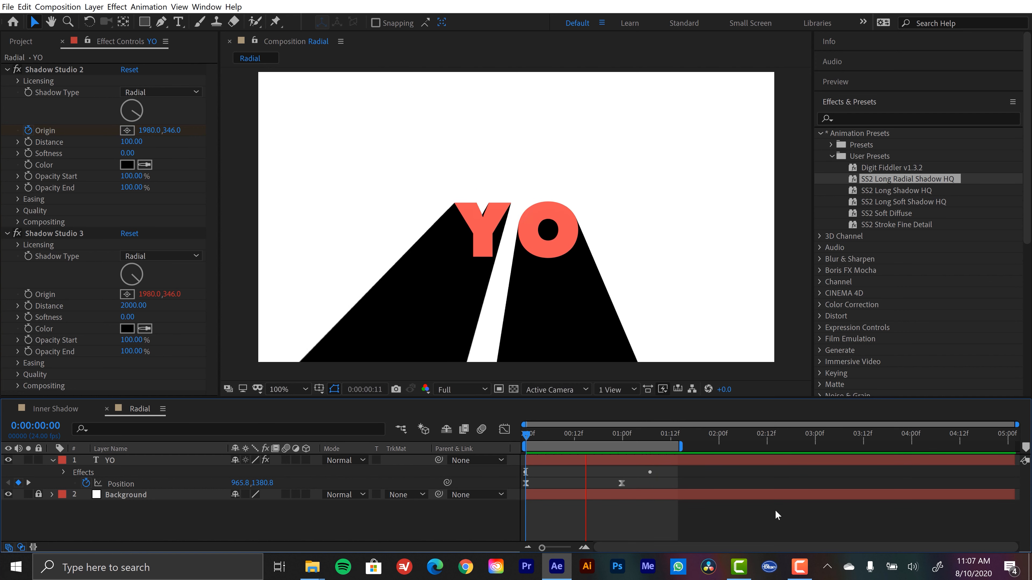
left_click(528, 242)
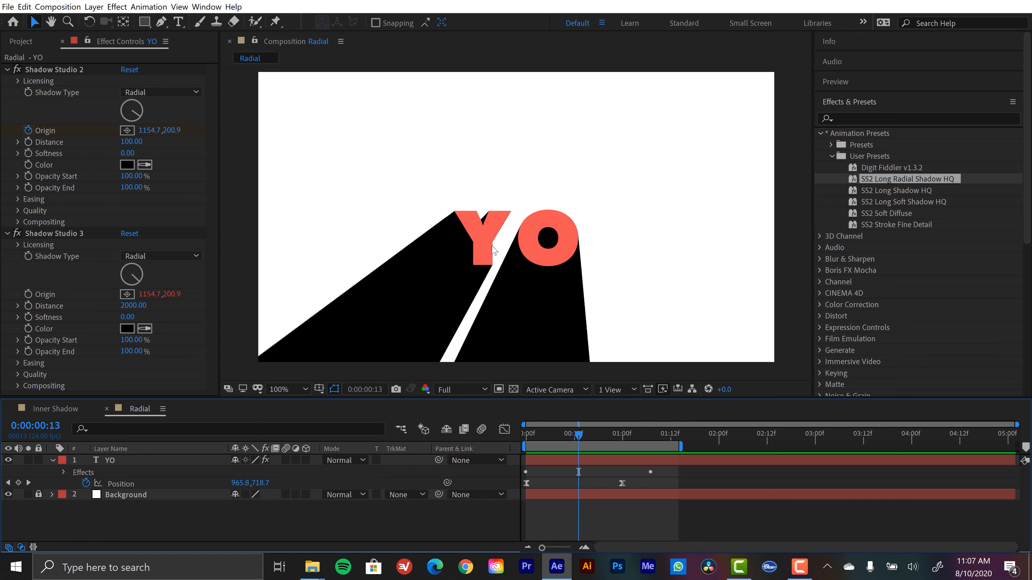
left_click(604, 437)
left_click_drag(610, 437, 528, 437)
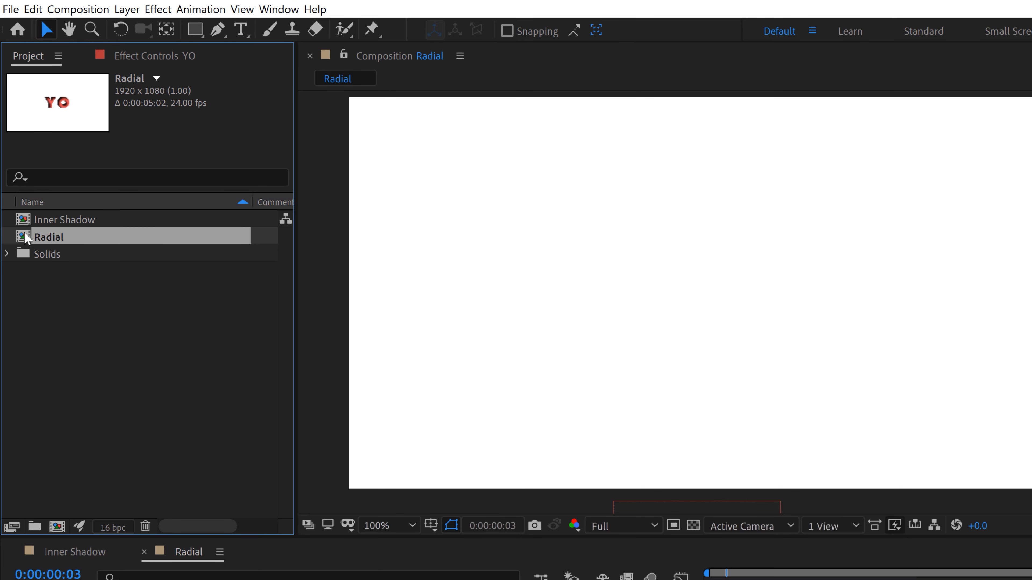
Duplicate the Radial composition, name the copy Stroke and open it
key("ctrl+d")
key("Return")
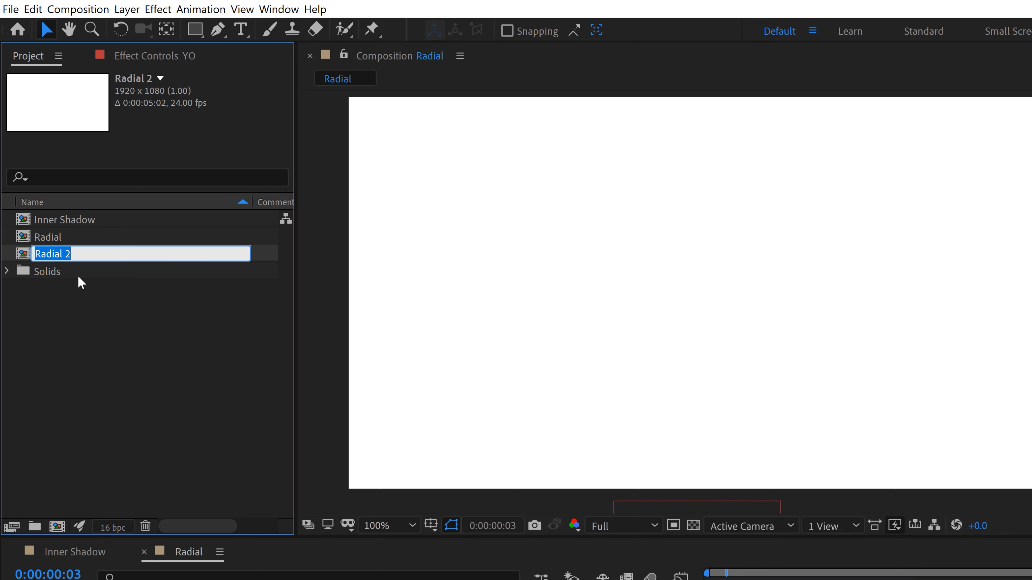
type("Stroke")
key("Return")
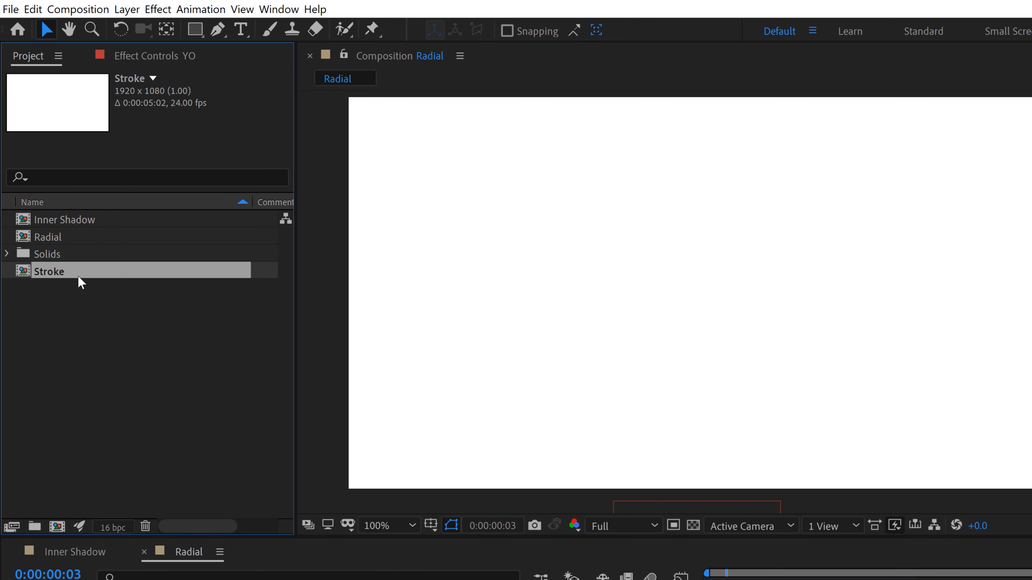
double_click(25, 271)
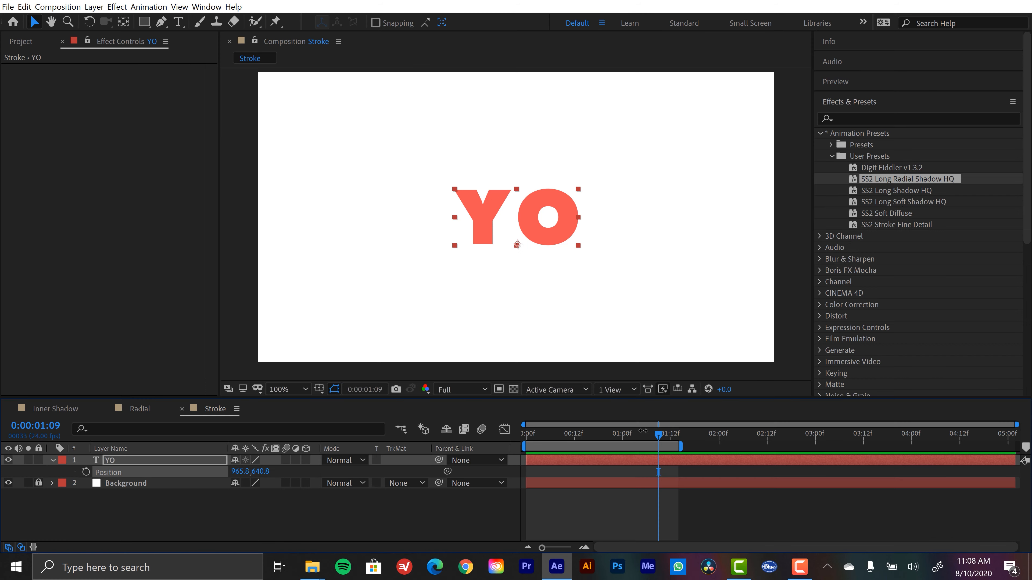
Apply the SS2 Stroke Fine Detail preset to the YO text and swap its fill and stroke, leaving a red 3 px outline
mouse_move(896, 226)
left_mouse_down()
mouse_move(779, 231)
mouse_move(524, 213)
left_mouse_up()
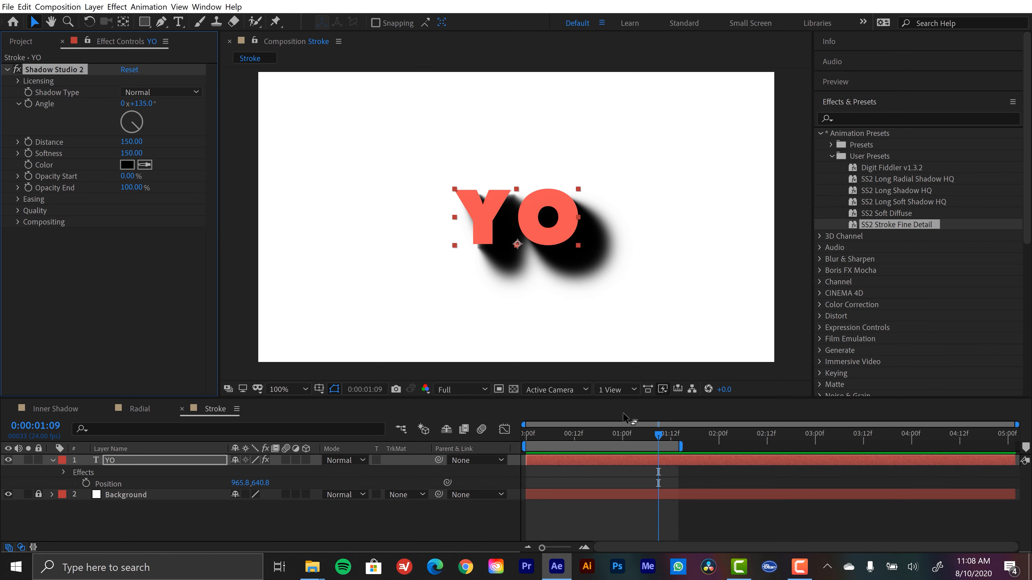
left_click_drag(647, 436, 583, 434)
left_click(126, 463)
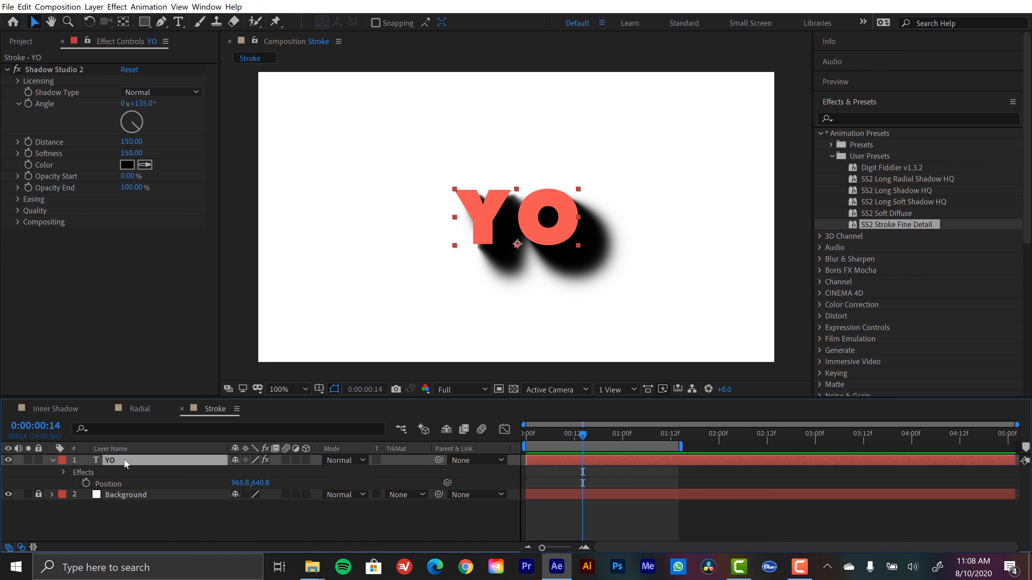
left_click(851, 104)
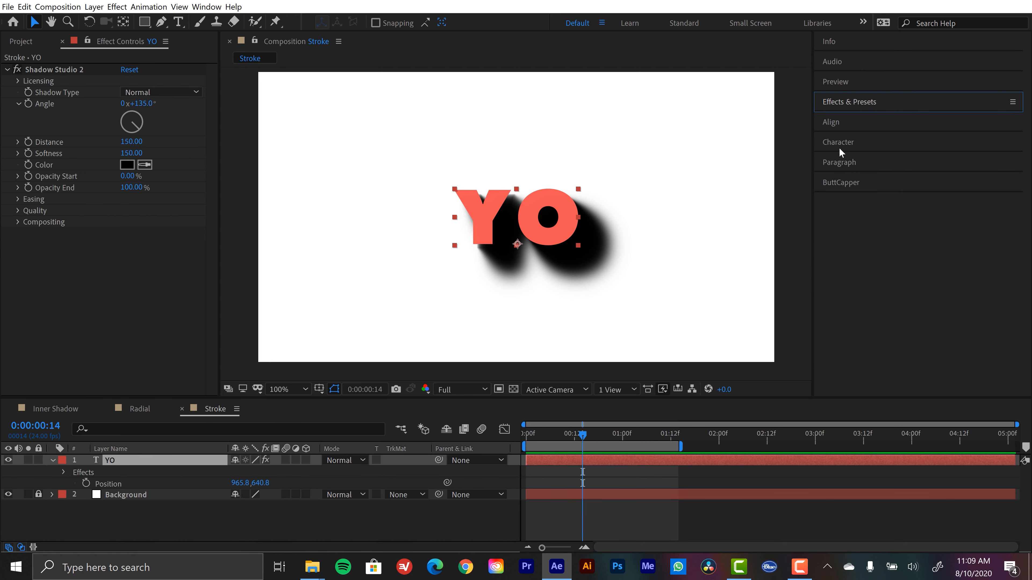
left_click(839, 143)
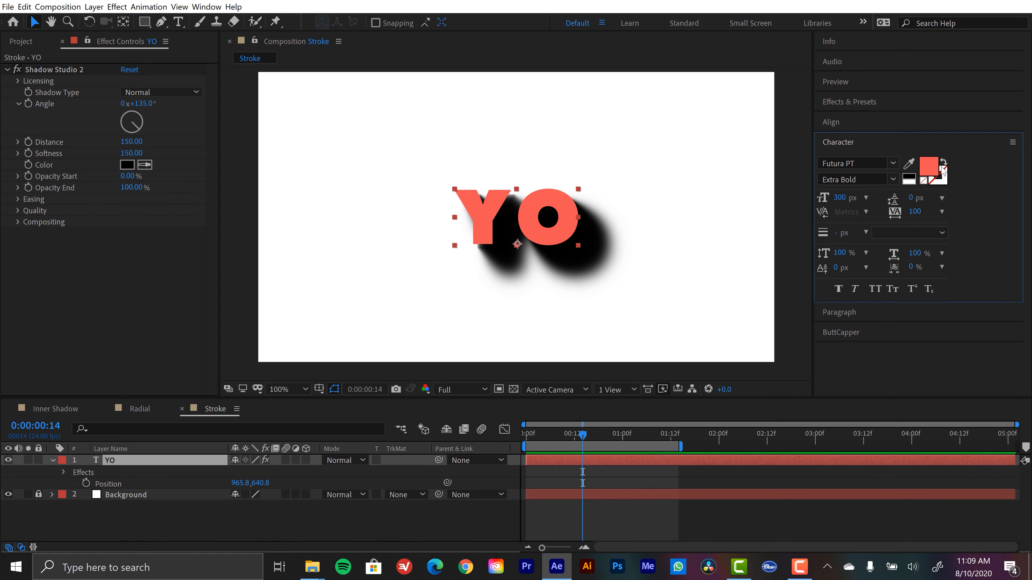
left_click(943, 162)
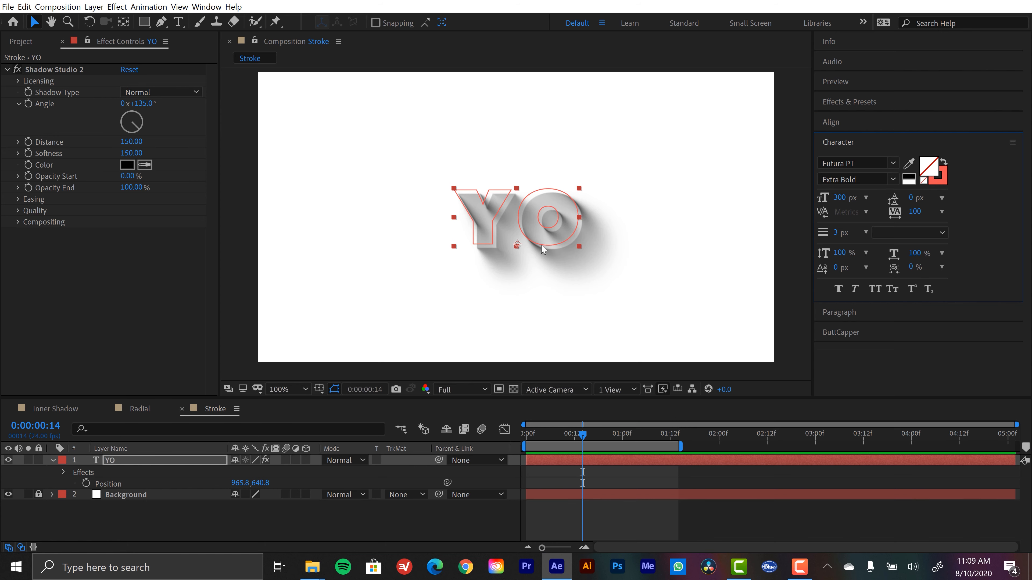
key("period")
key("comma")
Set the outlined text's shadow type to Radial and move its origin to 592, 375, above and beside the letter Y
left_click(162, 92)
left_click(149, 132)
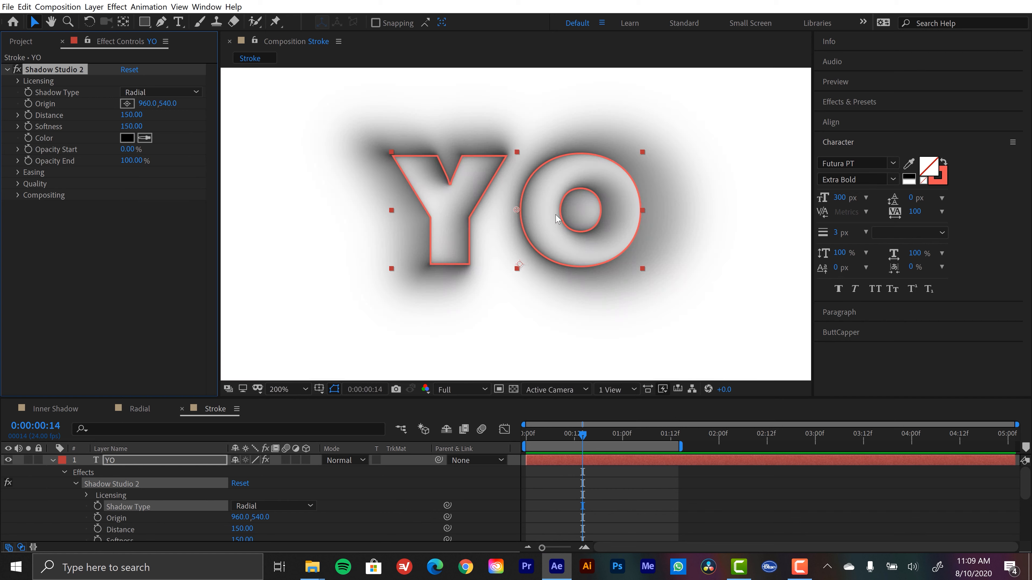
left_click(127, 103)
key("comma")
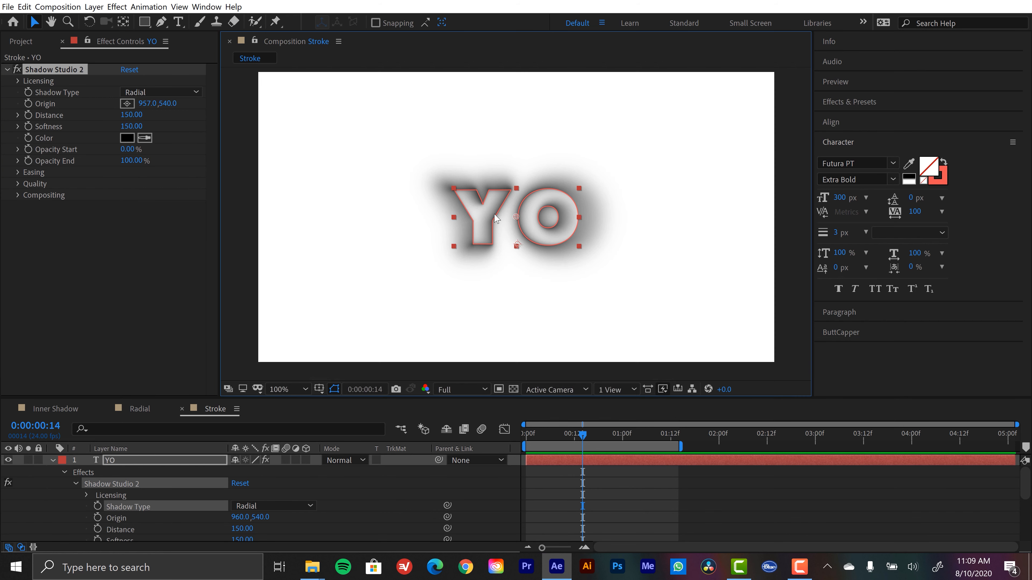
left_click(427, 168)
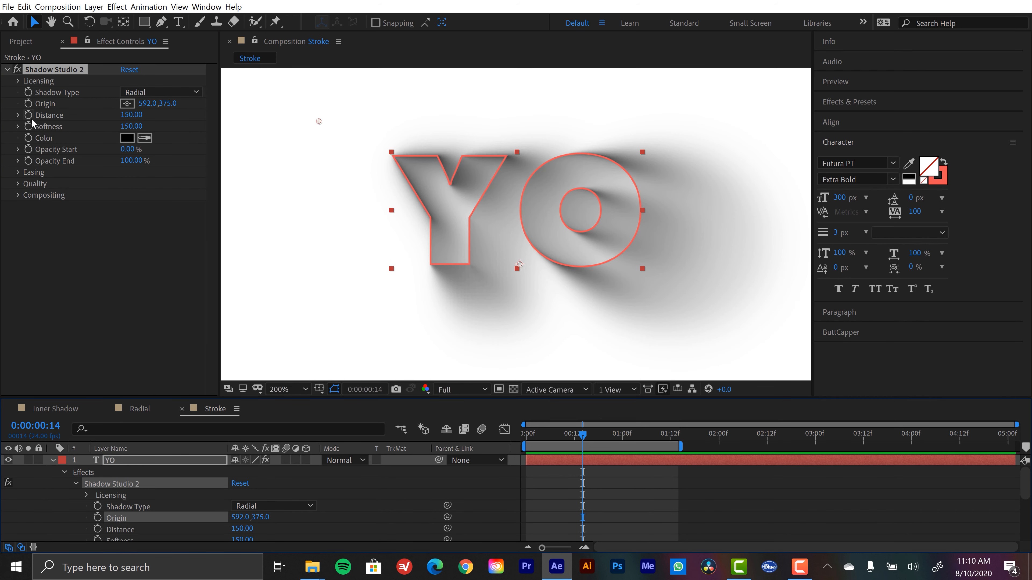
Add the expression wiggle(15,15) to the Distance of Shadow Studio 2 on the YO layer
left_click(28, 115, "alt")
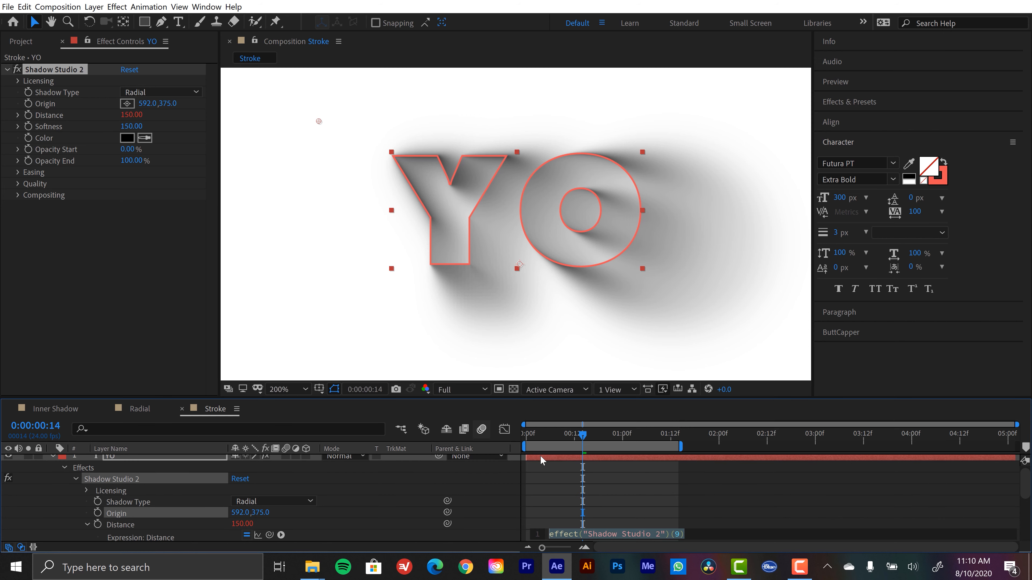
type("wiggle")
key("Return")
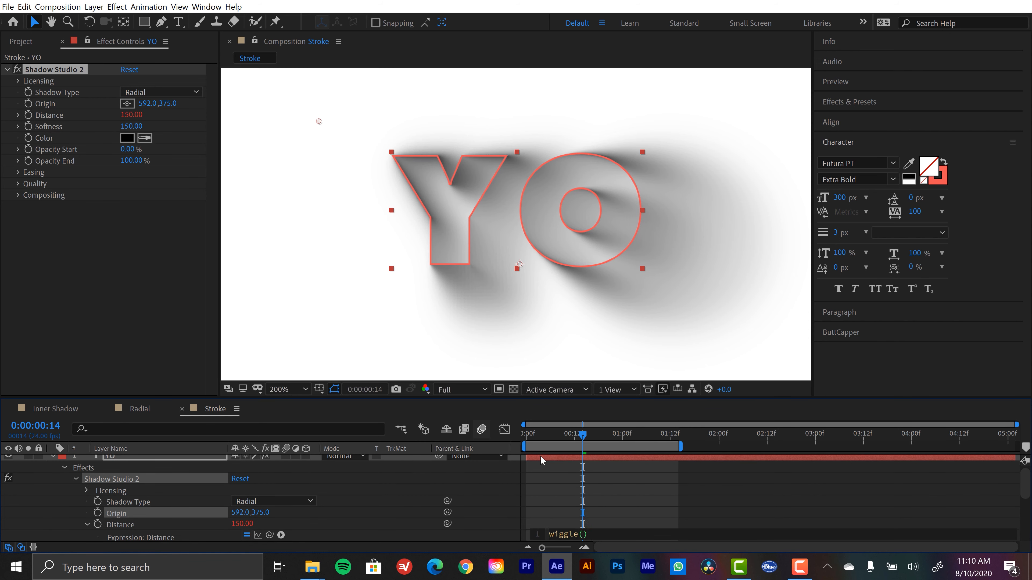
type("15,15")
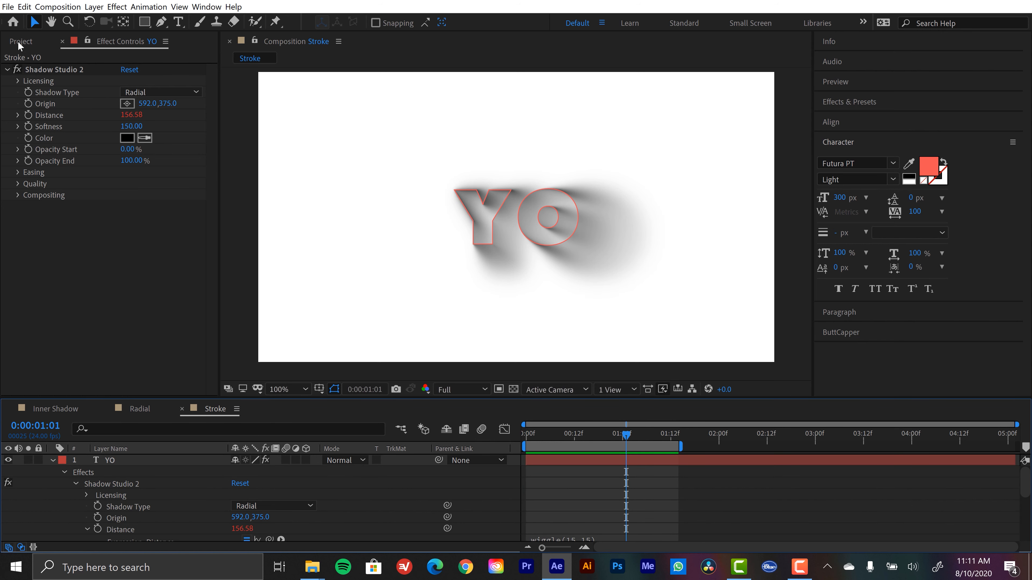
Duplicate the Stroke composition, name the copy Abstract and open it
left_click(18, 42)
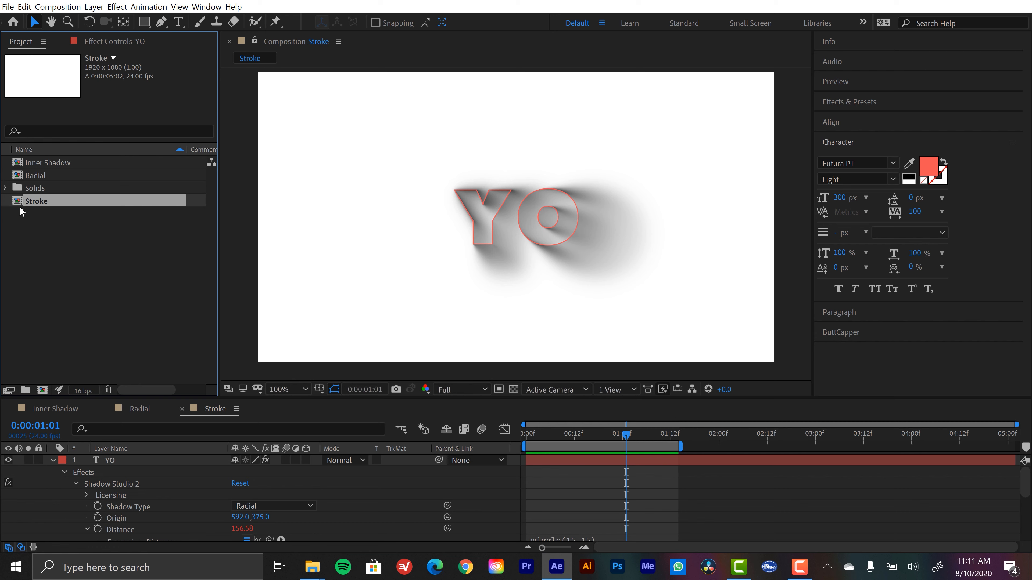
key("ctrl+d")
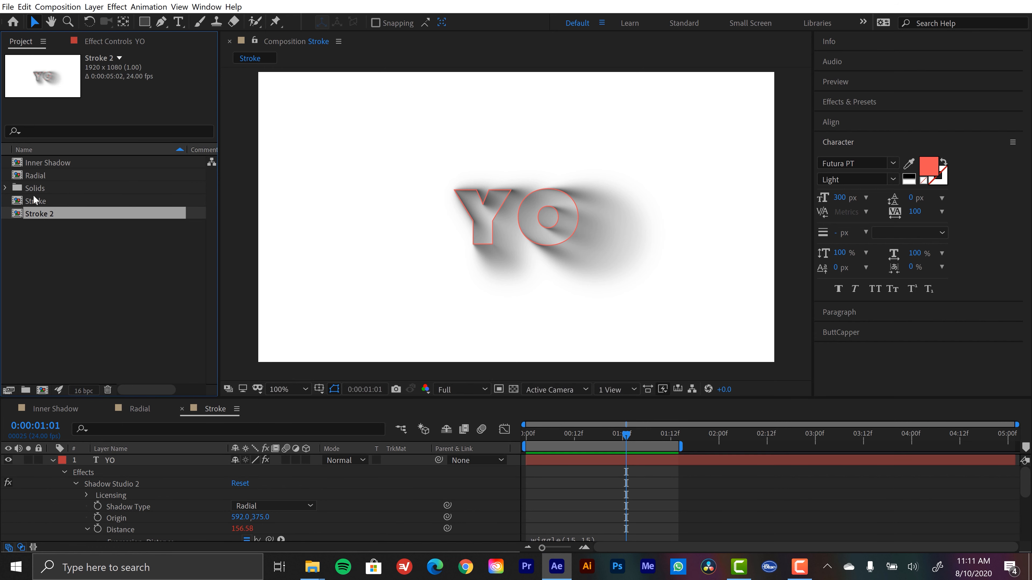
key("Return")
type("Abstract")
key("Return")
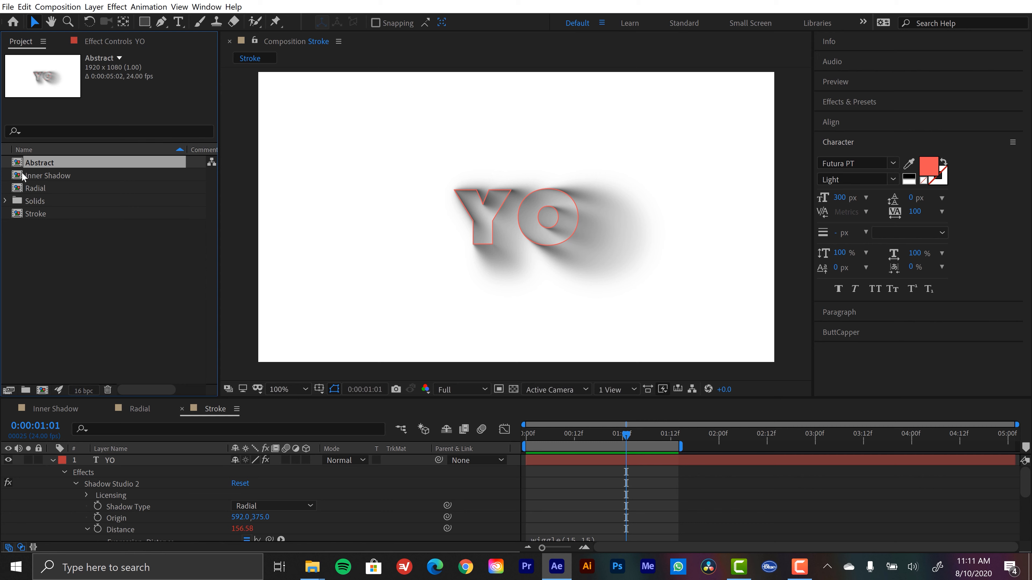
double_click(19, 164)
Delete the YO text layer and draw an open three-point curved path with the Pen tool, rising upward and sweeping across the composition
left_click(170, 460)
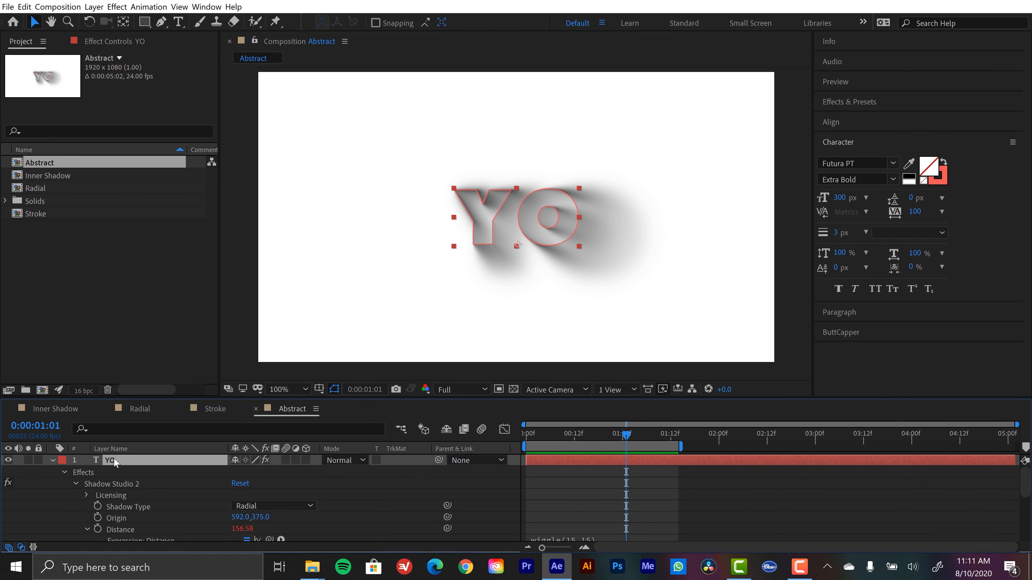
key("Delete")
left_click(161, 23)
left_click(403, 316)
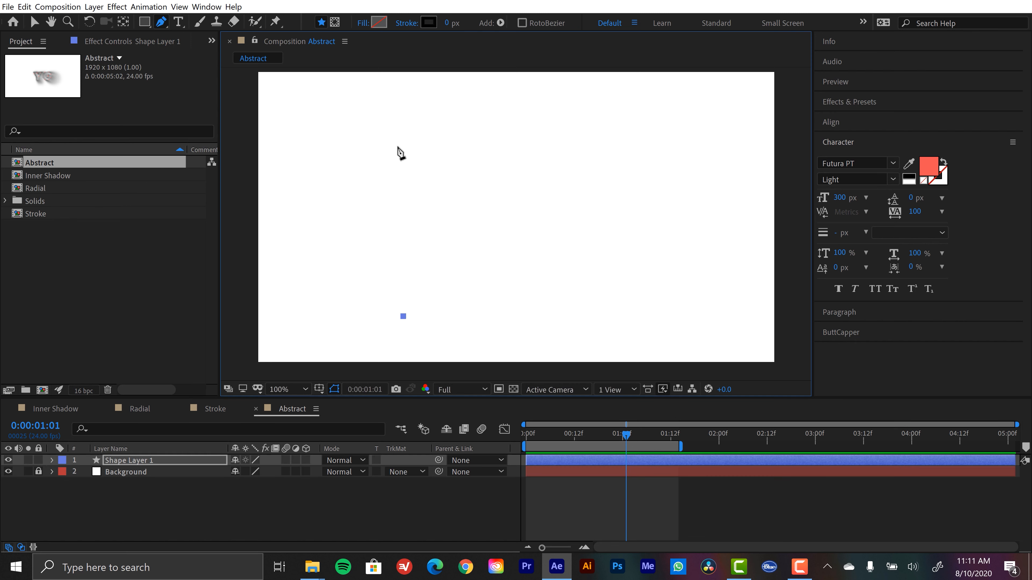
left_click_drag(397, 130, 426, 122)
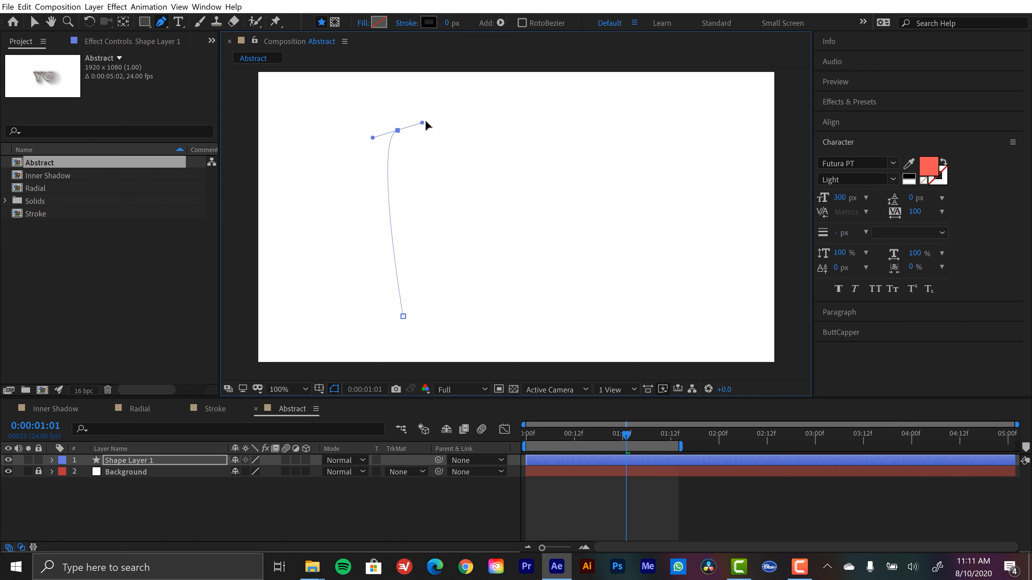
left_click_drag(661, 163, 691, 120)
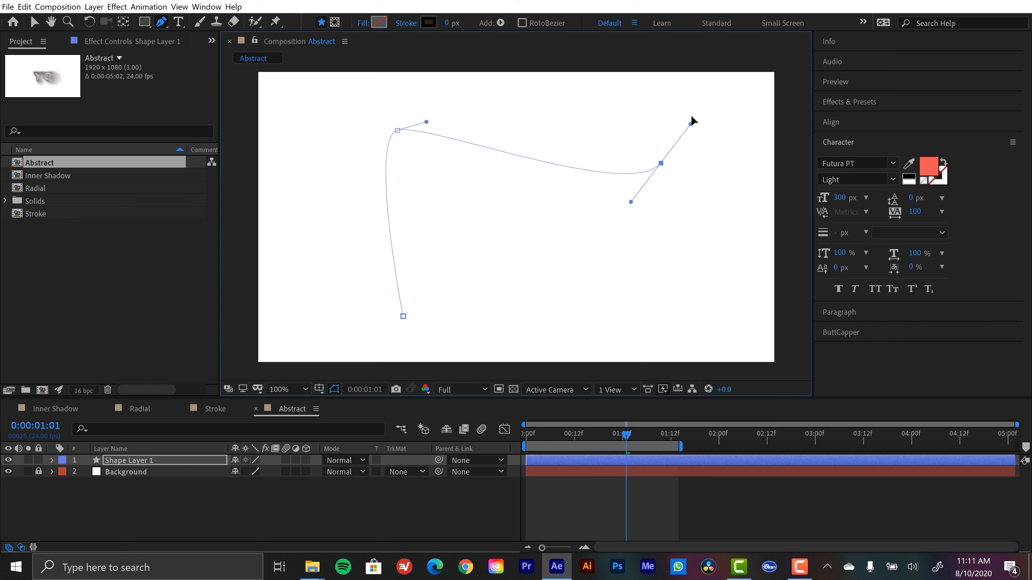
left_click(207, 490)
key("v")
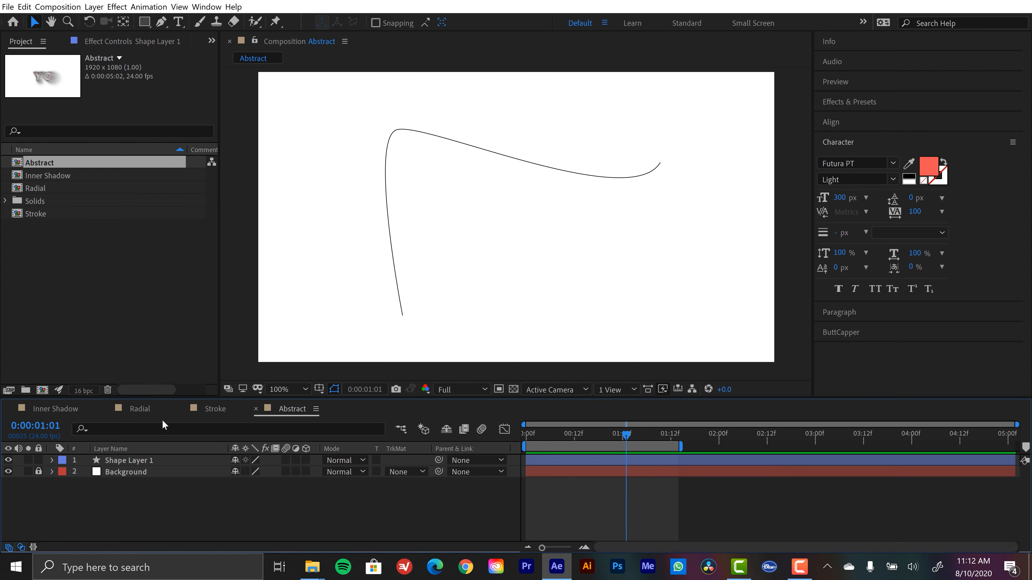
Try the SS2 Soft Diffuse preset on the curved shape layer, replacing it with SS2 Stroke Fine Detail
left_click(126, 460)
left_click(844, 101)
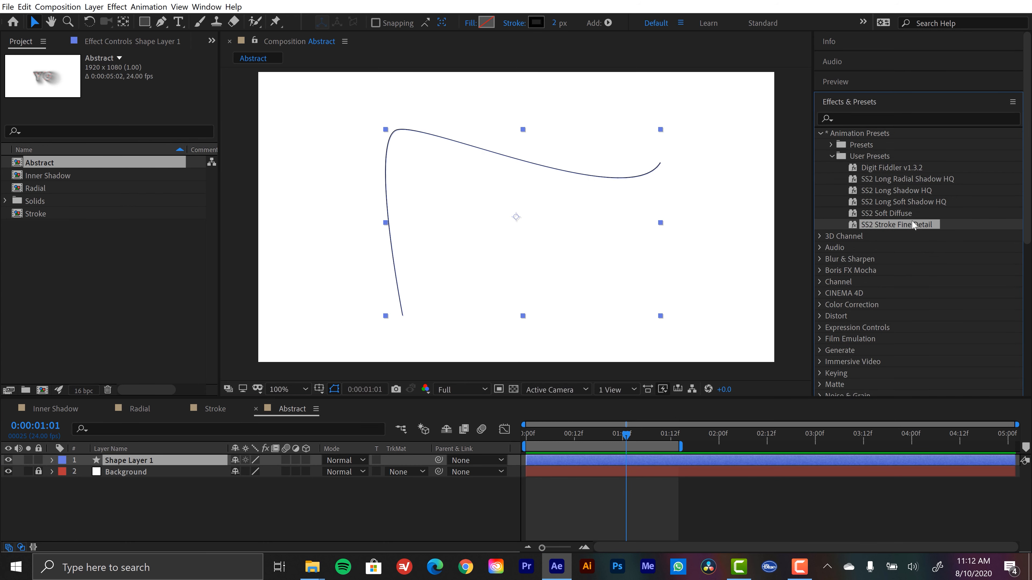
mouse_move(885, 211)
left_mouse_down()
mouse_move(365, 203)
mouse_move(154, 431)
mouse_move(149, 460)
left_mouse_up()
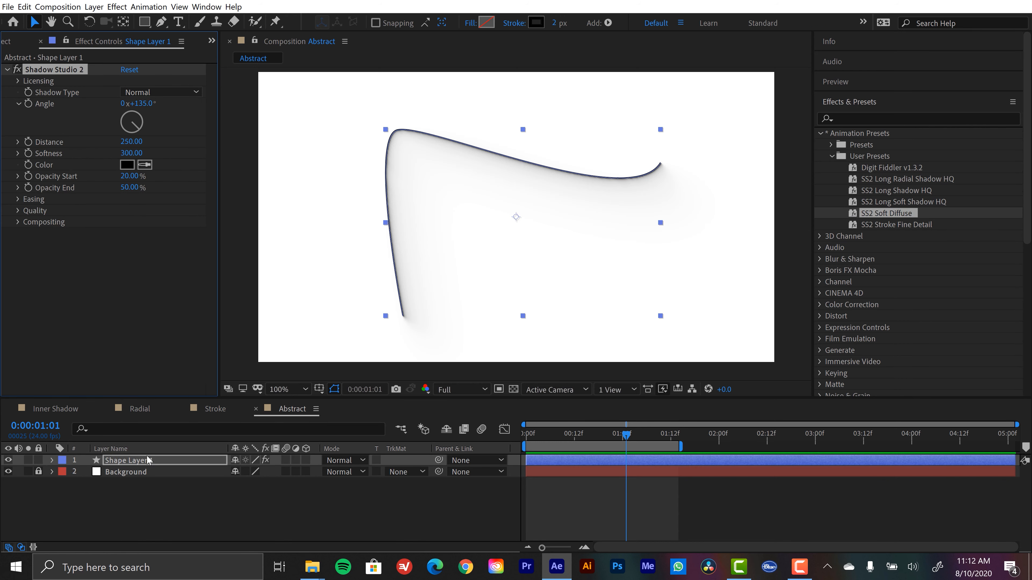
mouse_move(886, 225)
left_mouse_down()
mouse_move(438, 352)
mouse_move(134, 462)
left_mouse_up()
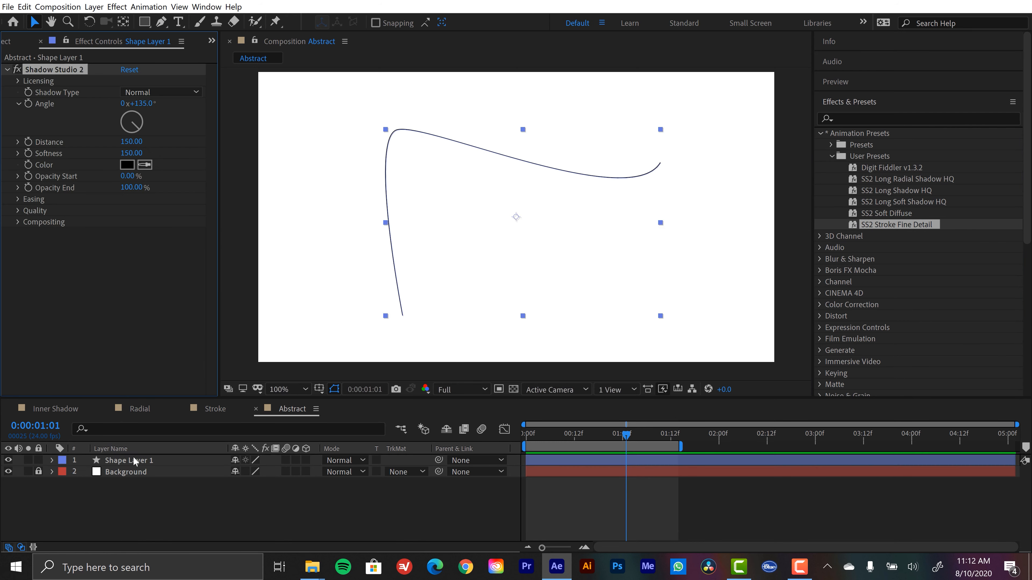
Set Offset Shadow to 0 in Shadow Studio 2's Compositing options for the curved stroke
left_click(17, 223)
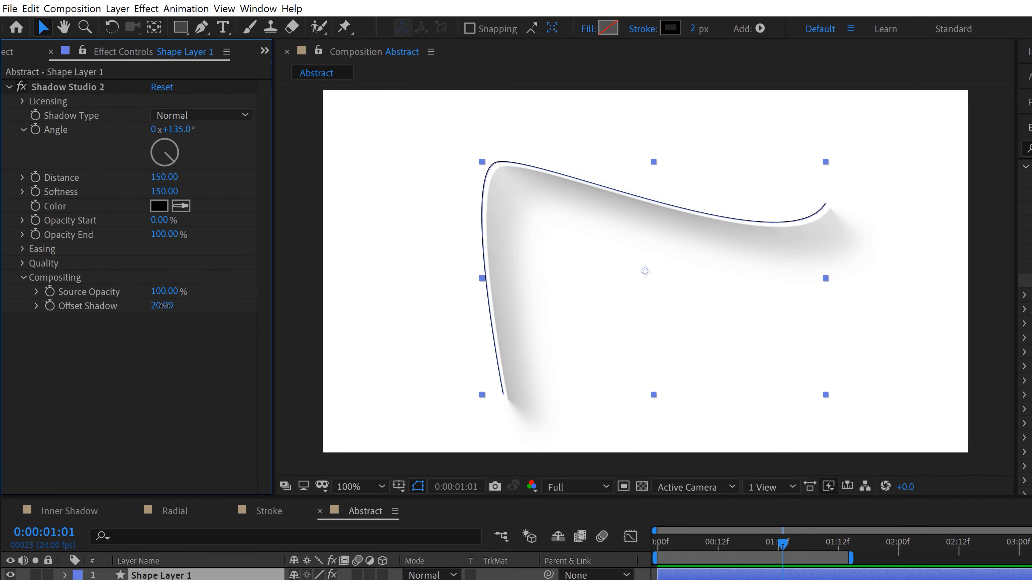
left_click(129, 245)
type("0")
key("Return")
key("F2")
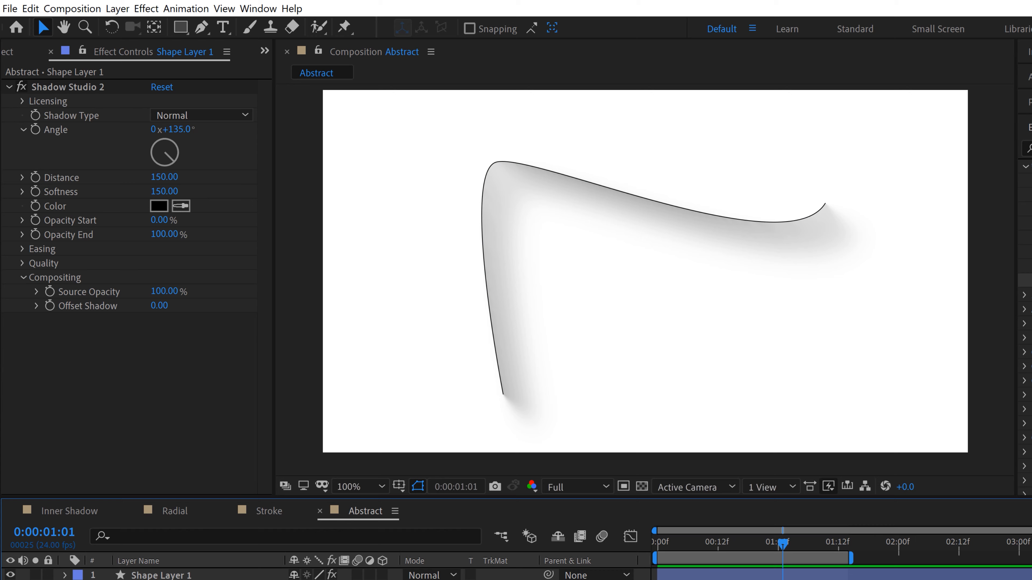
Taper the curved stroke with a Start Length of 21% and an End Length of 28%
left_click(147, 576)
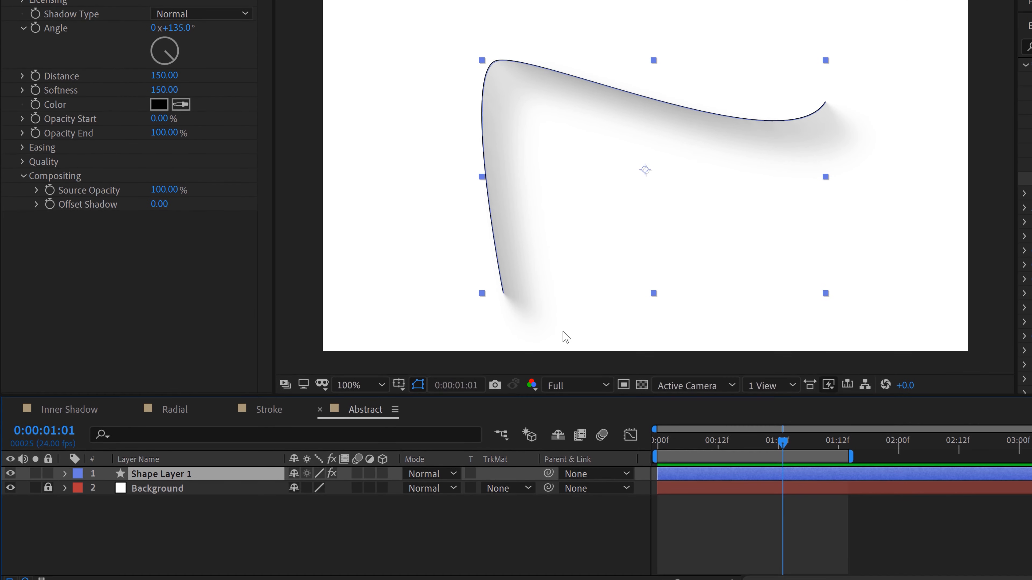
left_click(153, 433)
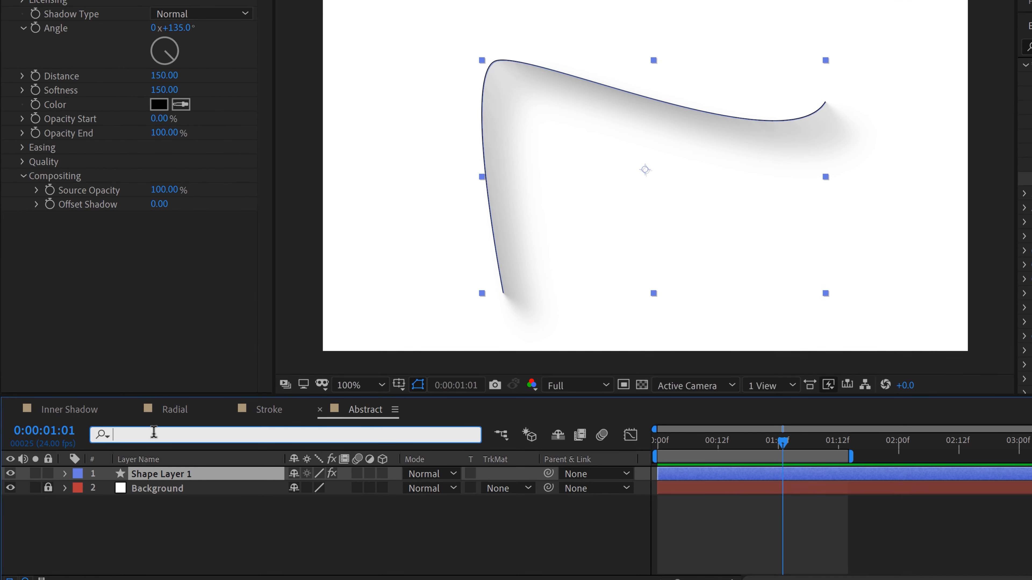
type("taper")
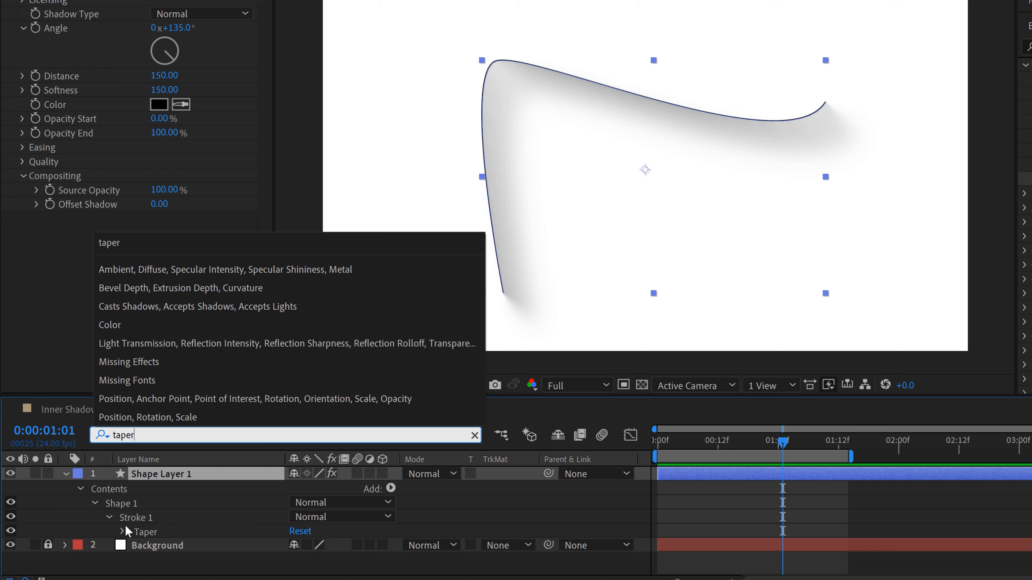
left_click(123, 532)
mouse_move(295, 502)
left_mouse_down()
mouse_move(337, 497)
mouse_move(308, 493)
left_mouse_up()
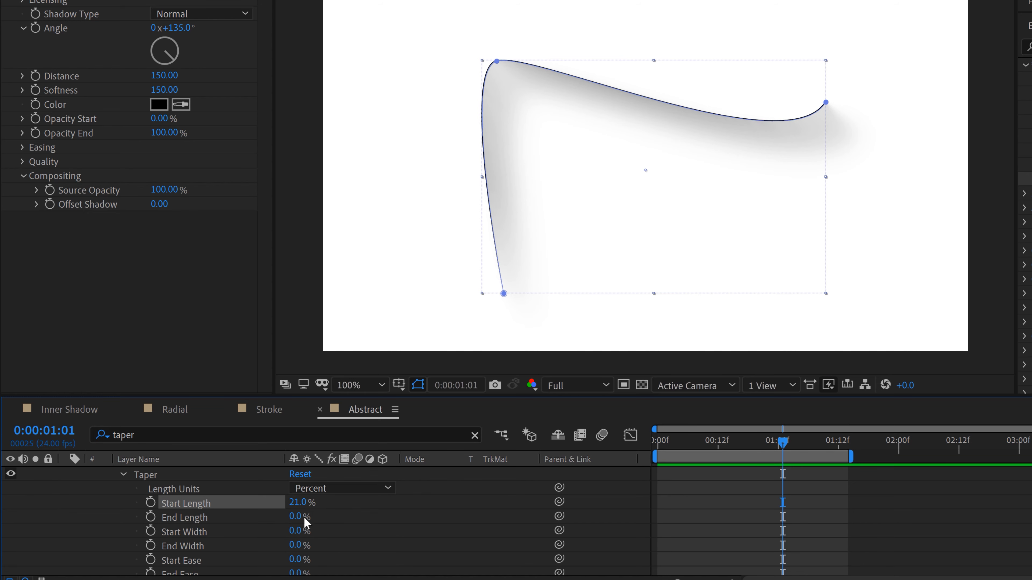
left_click_drag(295, 516, 316, 513)
scroll(127, 540, "up", 3)
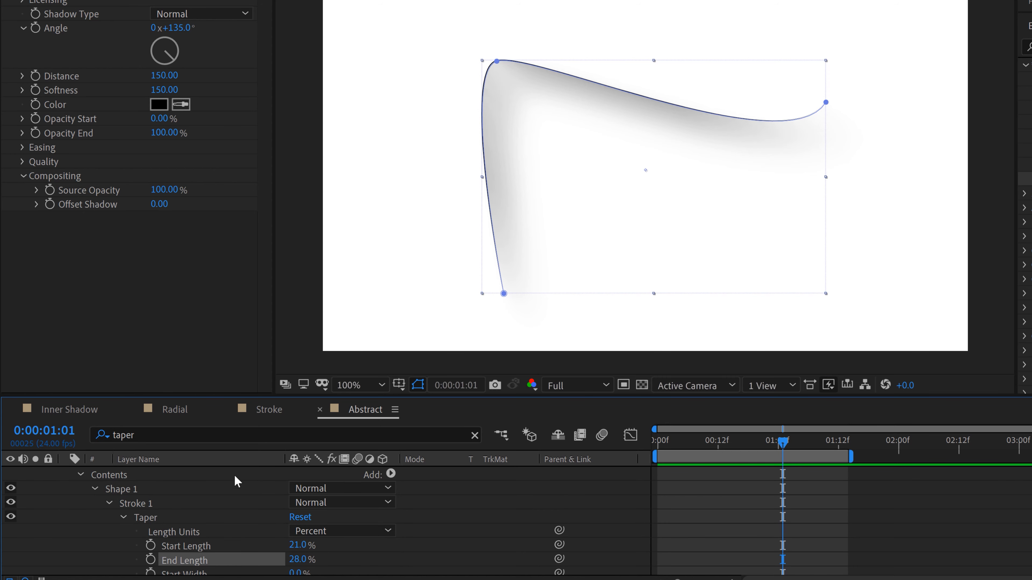
Add dashes to the curved stroke and set the Dash length to 64
left_click(215, 436)
type("dash")
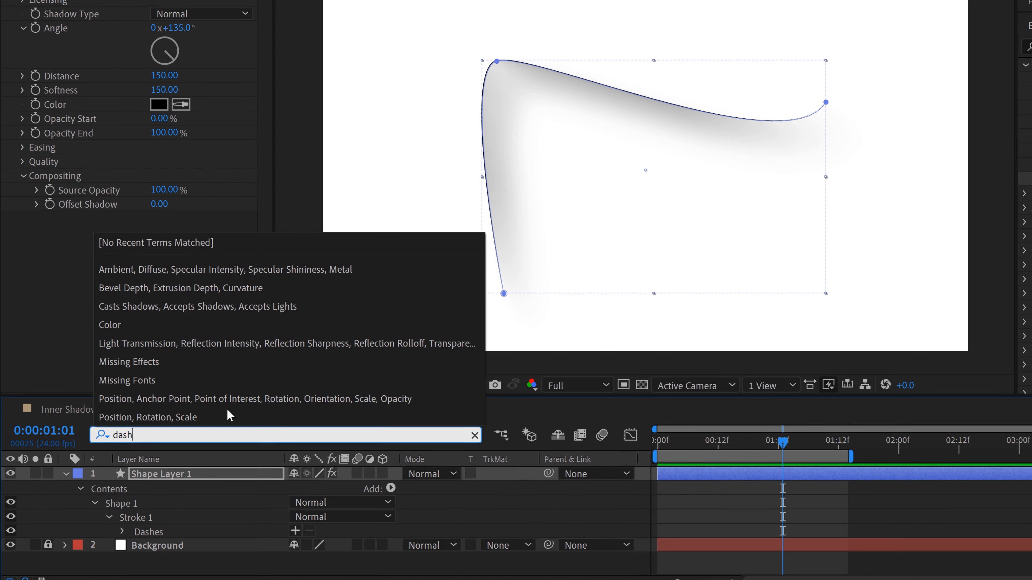
left_click(295, 531)
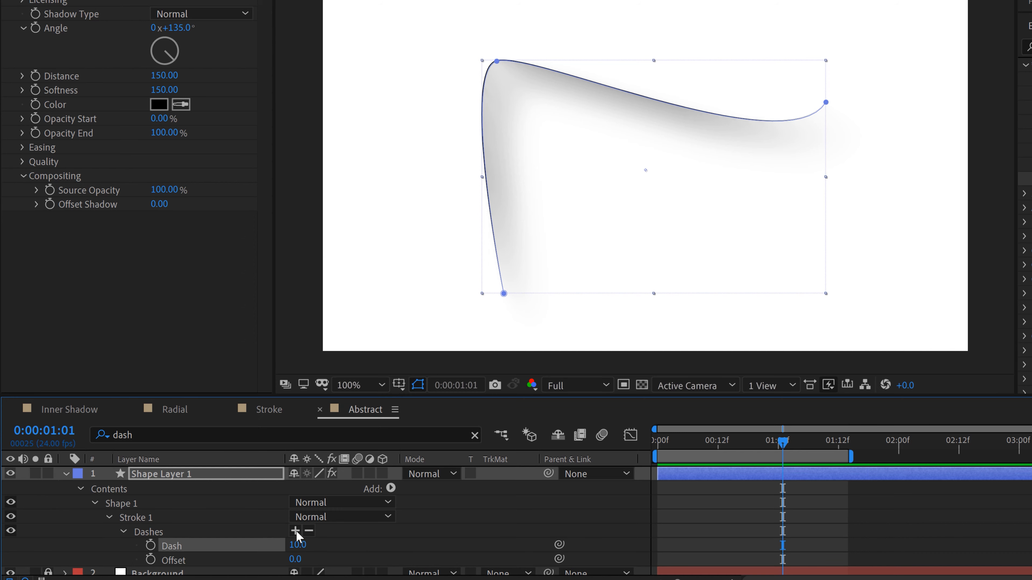
left_click_drag(306, 545, 349, 540)
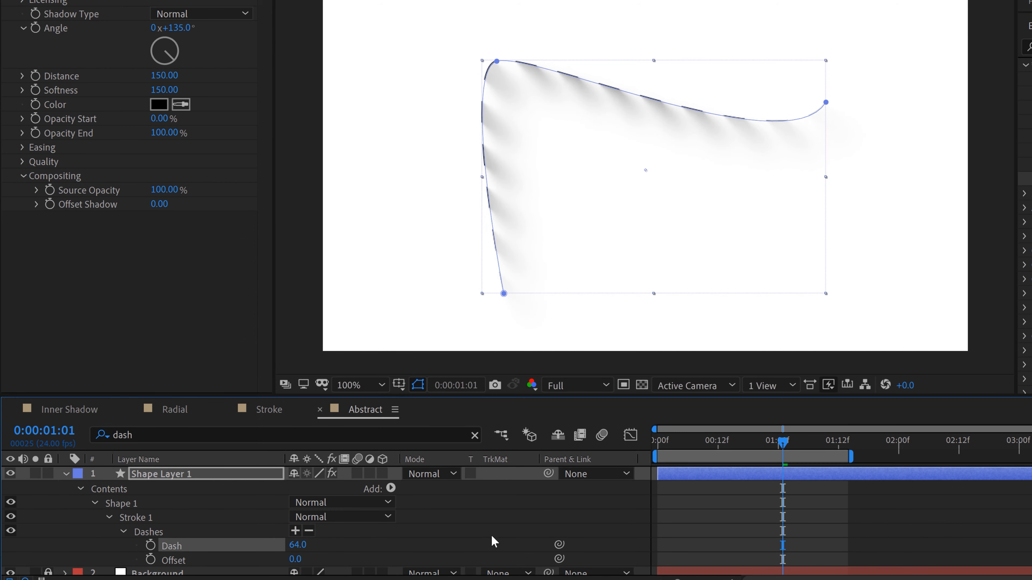
Keyframe the dash Offset from 399 at the first frame to 0 near the work area's end, and preview the animation
left_click(150, 559)
left_click_drag(783, 560, 840, 558)
left_click_drag(765, 441, 208, 574)
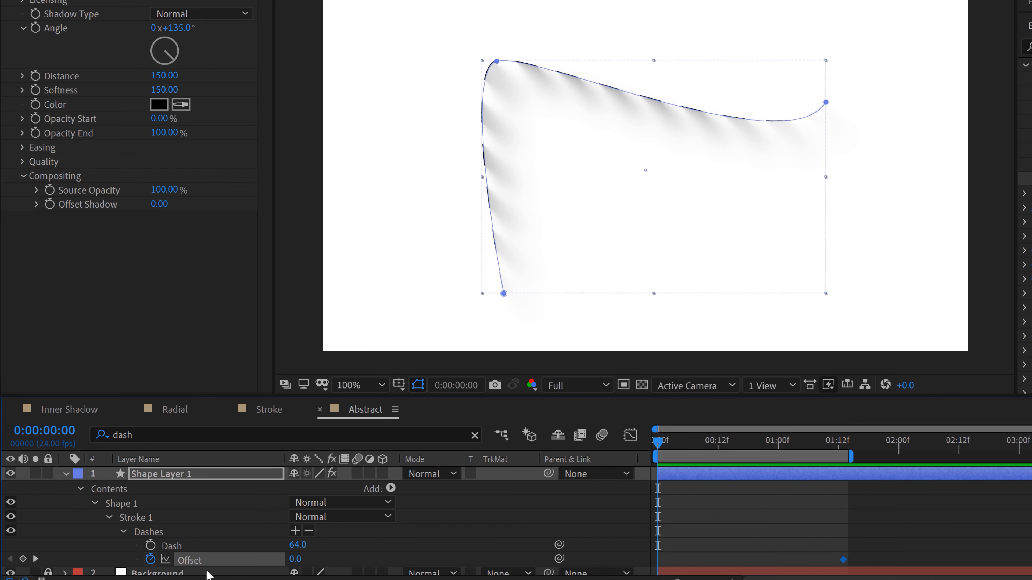
left_click_drag(300, 560, 983, 532)
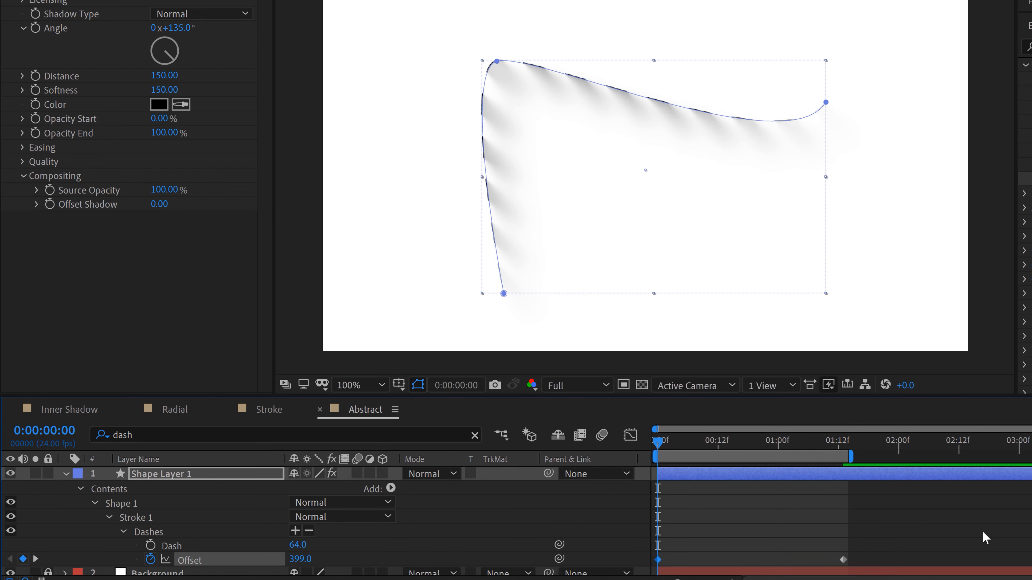
left_click(981, 531)
key("space")
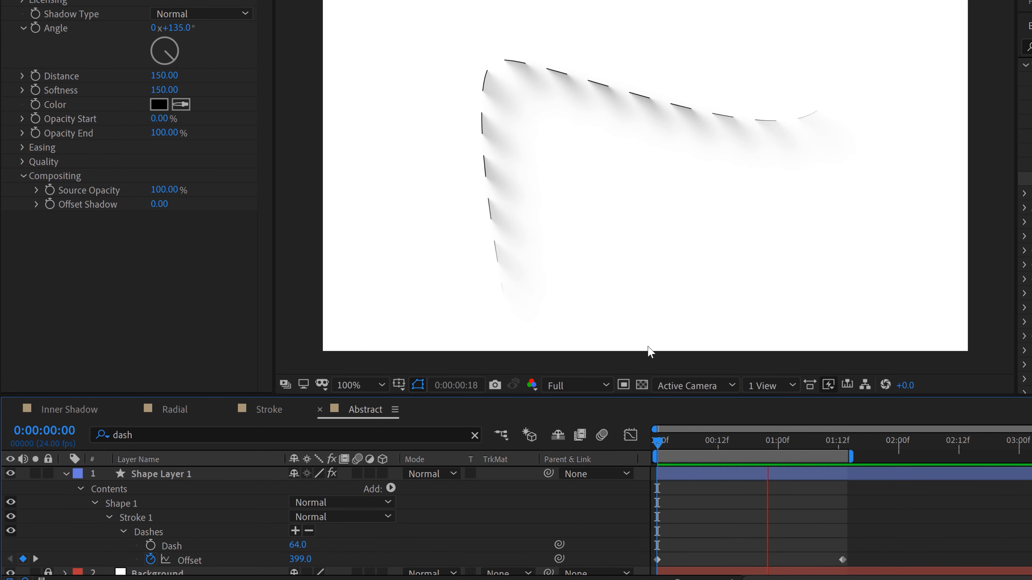
key("space")
Delete the curved shape layer and draw a straight vertical line with a thick black stroke in its place
left_click(754, 443)
key("Delete")
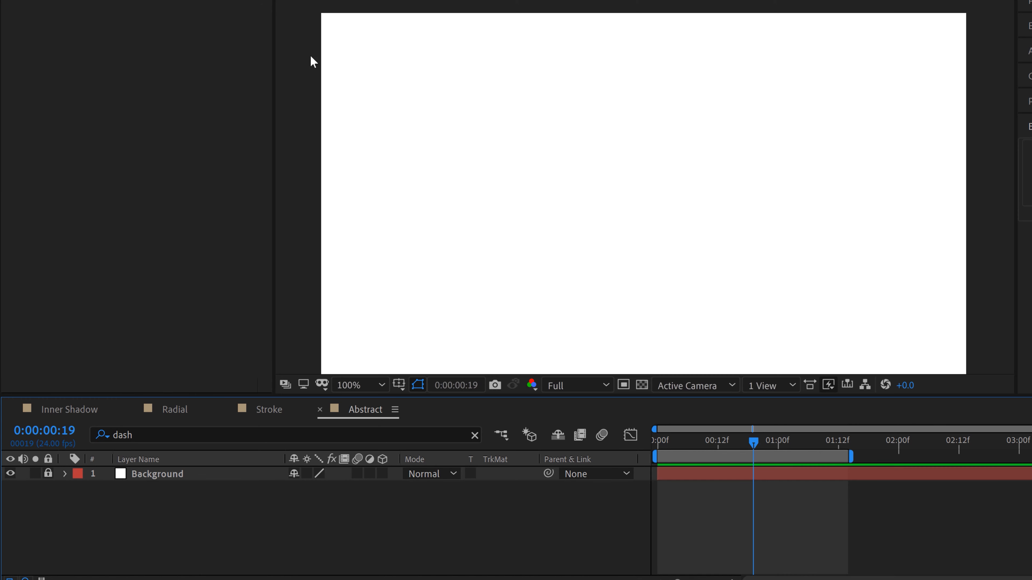
left_click(518, 315)
left_click(518, 107)
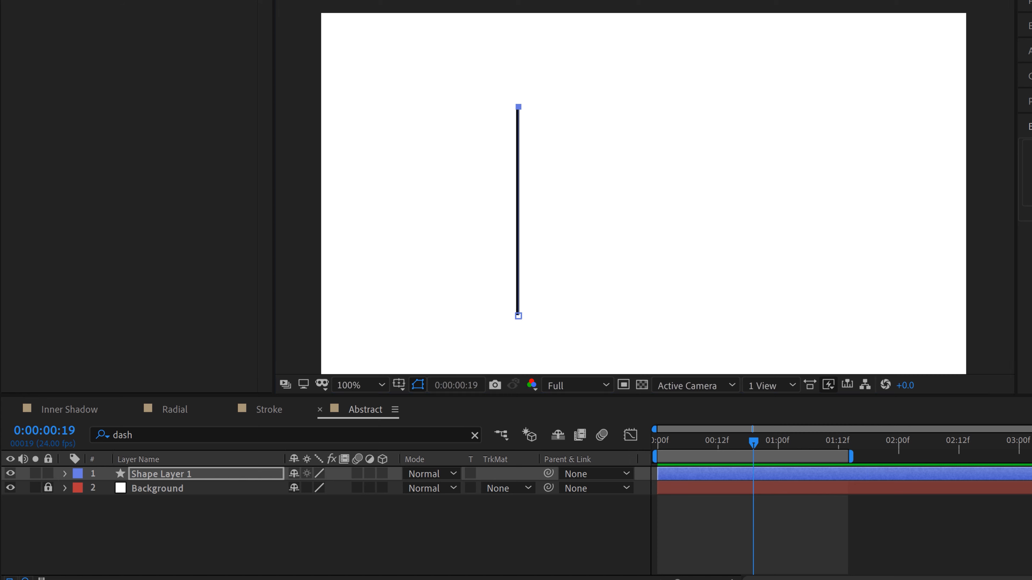
Add Trim Paths to the vertical line's shape layer
left_click(84, 474)
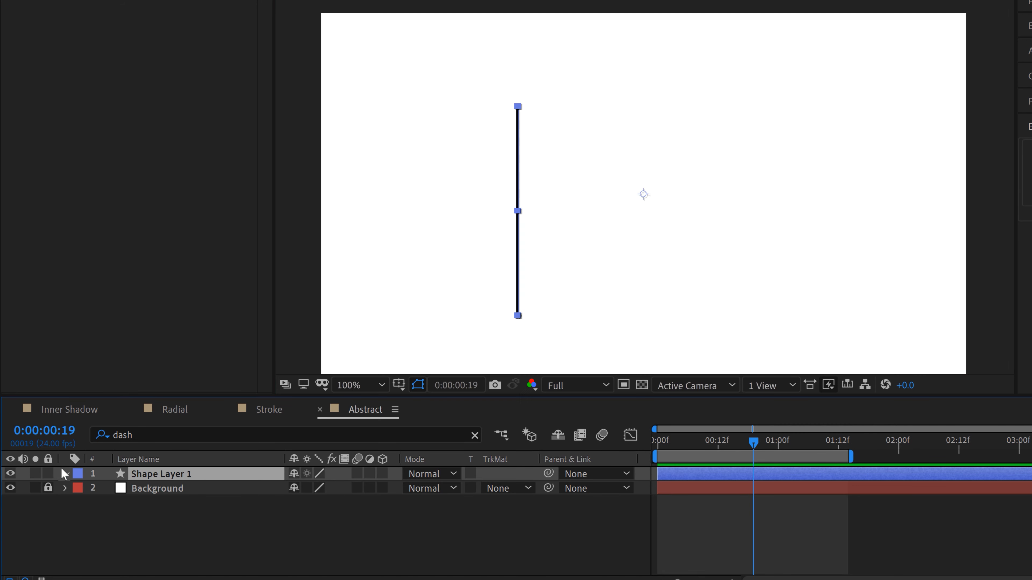
left_click(65, 474)
left_click(391, 489)
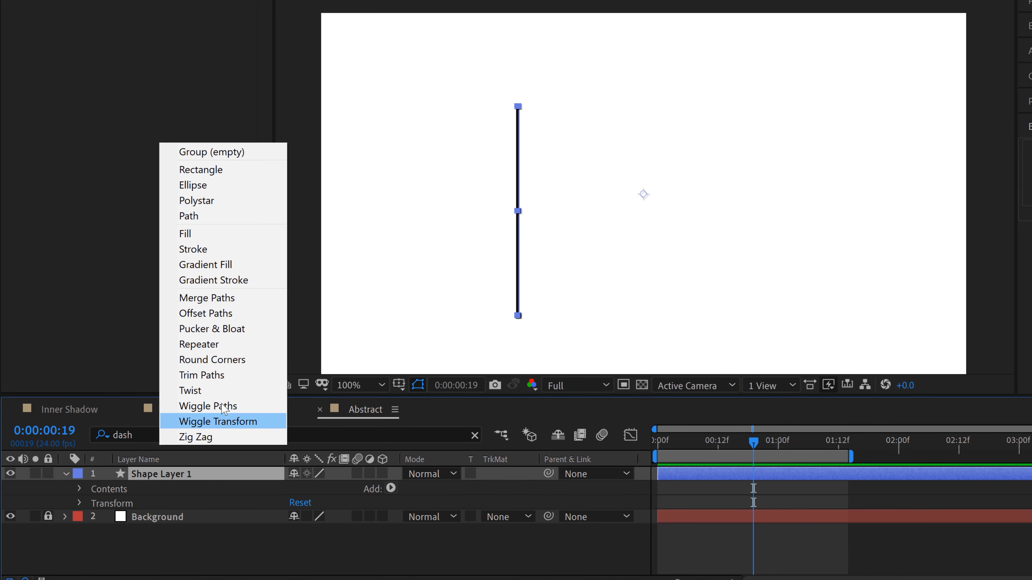
left_click(223, 376)
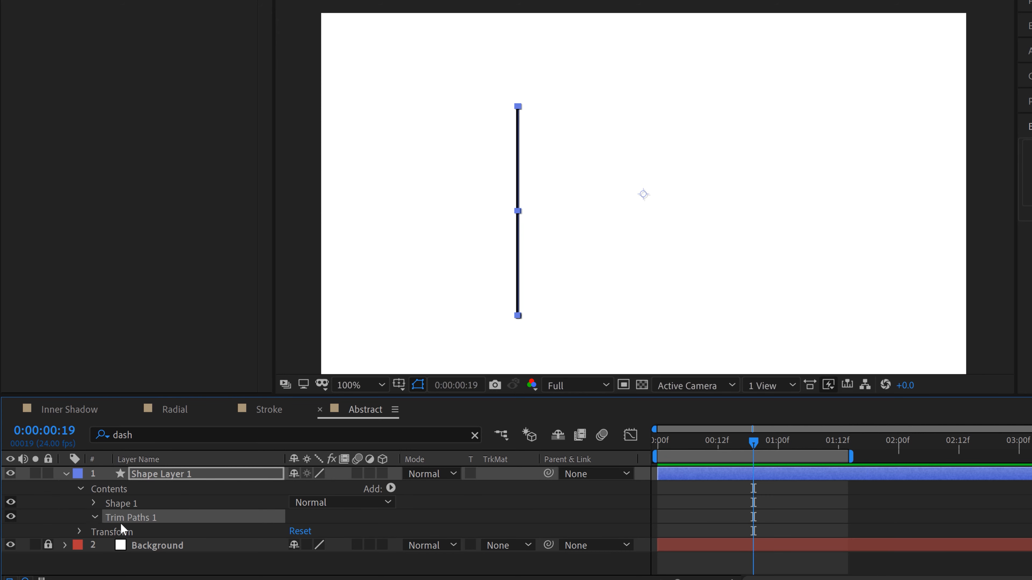
Keyframe the Trim Paths End from 0% at the first frame to 100% just before one second
left_click(93, 517)
left_click(122, 540)
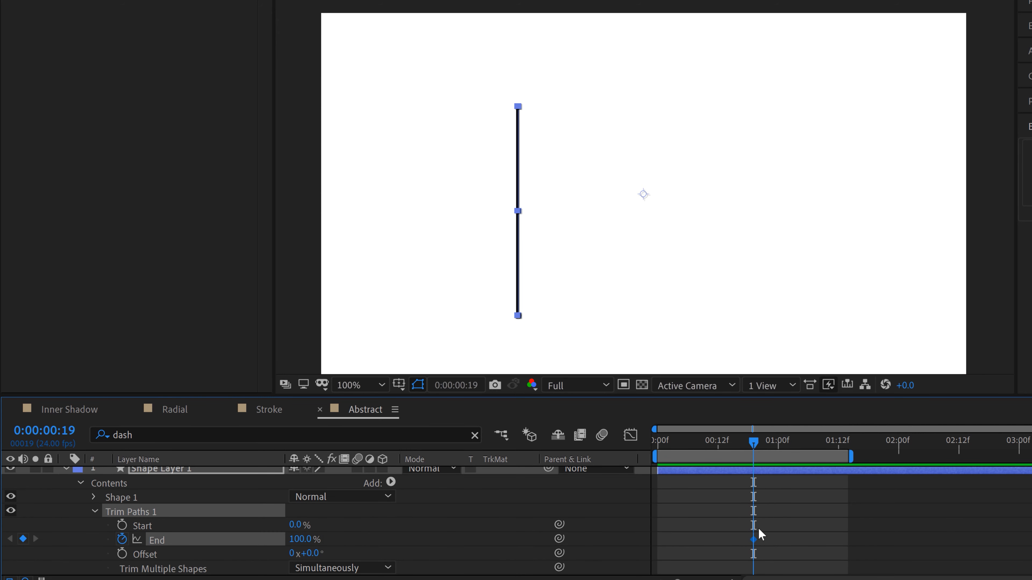
left_click_drag(766, 440, 650, 458)
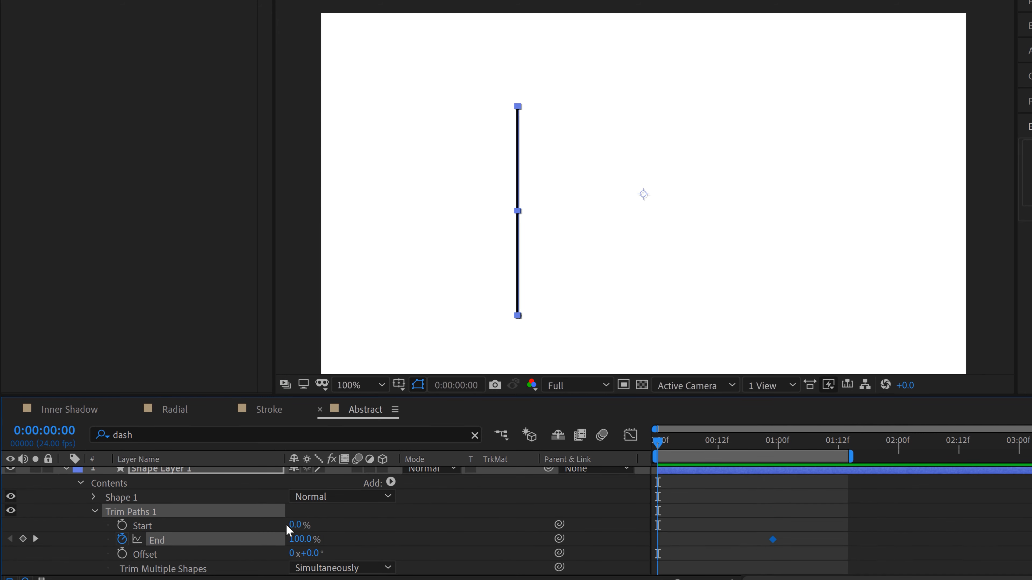
left_click(303, 539)
type("0")
left_click(468, 524)
Apply the SS2 Soft Diffuse preset to the partly drawn line's layer and preview its animated shadow
mouse_move(752, 440)
left_mouse_down()
mouse_move(640, 433)
mouse_move(817, 442)
mouse_move(657, 431)
mouse_move(748, 423)
left_mouse_up()
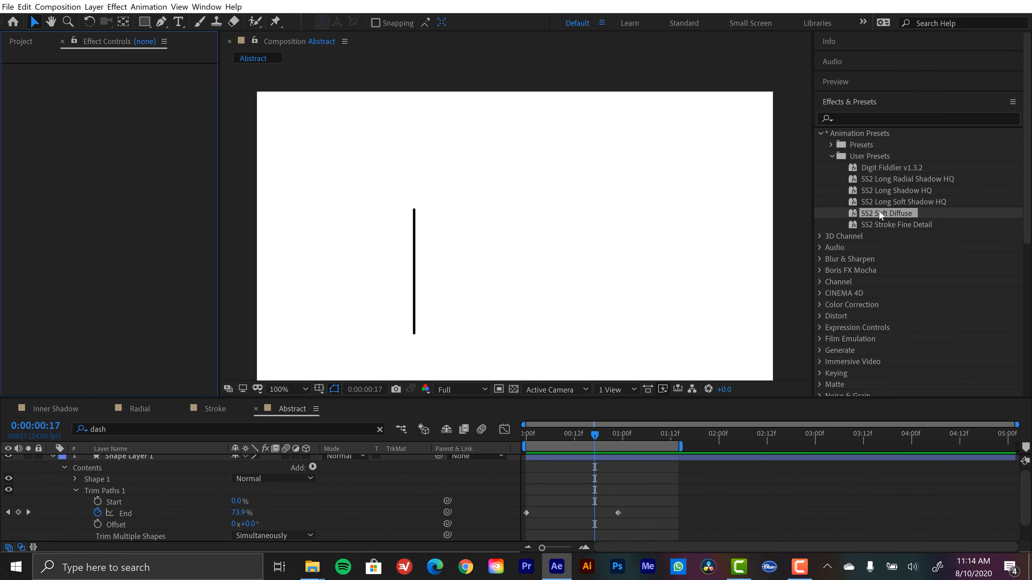
left_click_drag(880, 214, 157, 463)
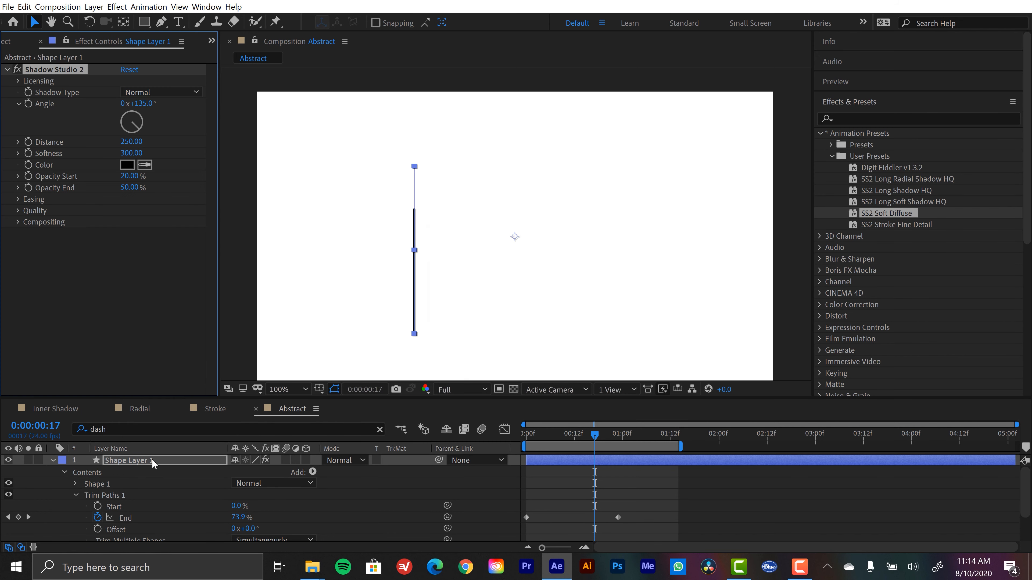
left_click(687, 521)
scroll(426, 302, "up", 1)
key("space")
Compare the line's animation with Shadow Studio 2 disabled and enabled during playback, leaving the effect on
left_click_drag(404, 333, 528, 247)
key("v")
scroll(472, 262, "down", 1)
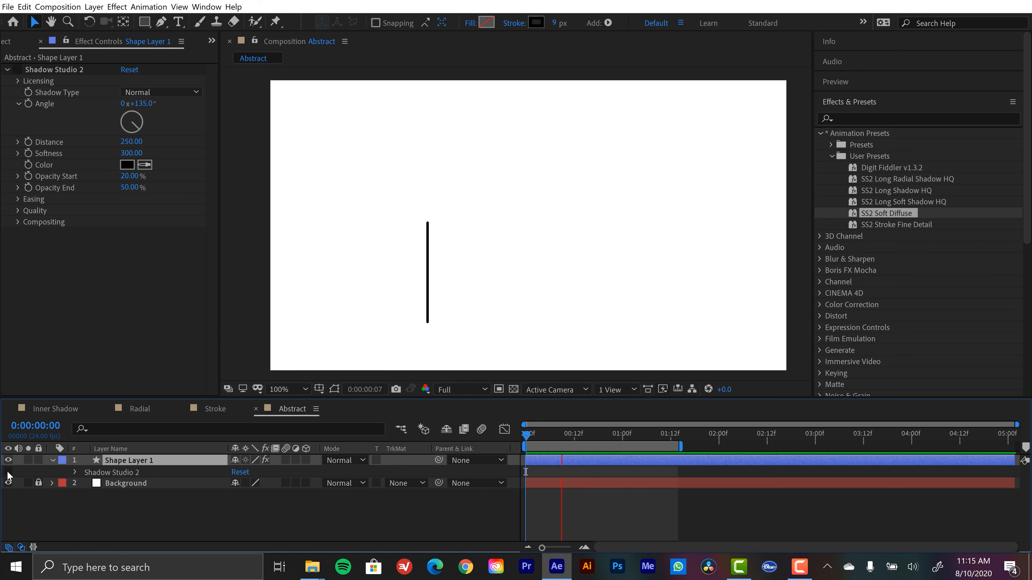
left_click(8, 472)
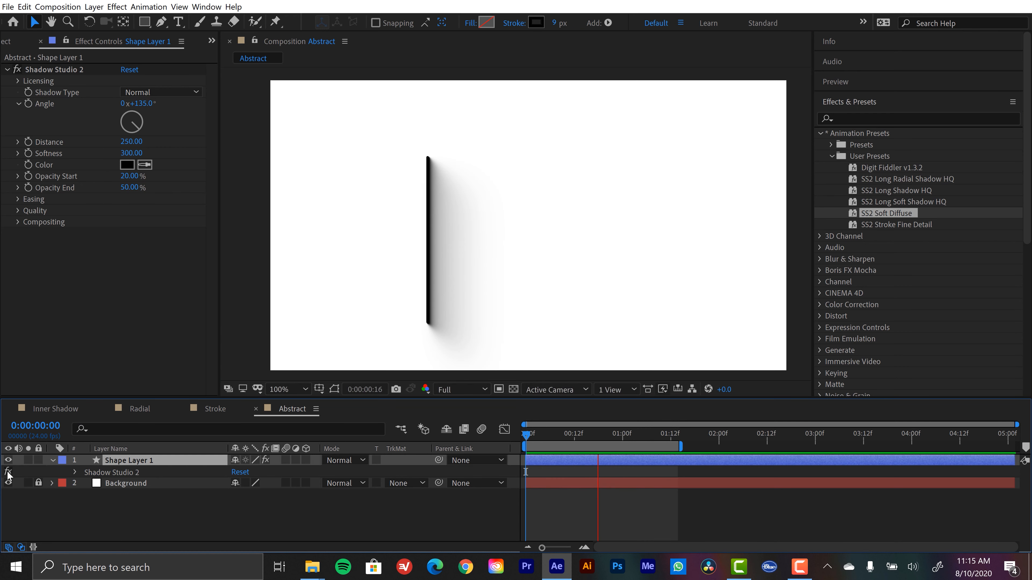
key("space")
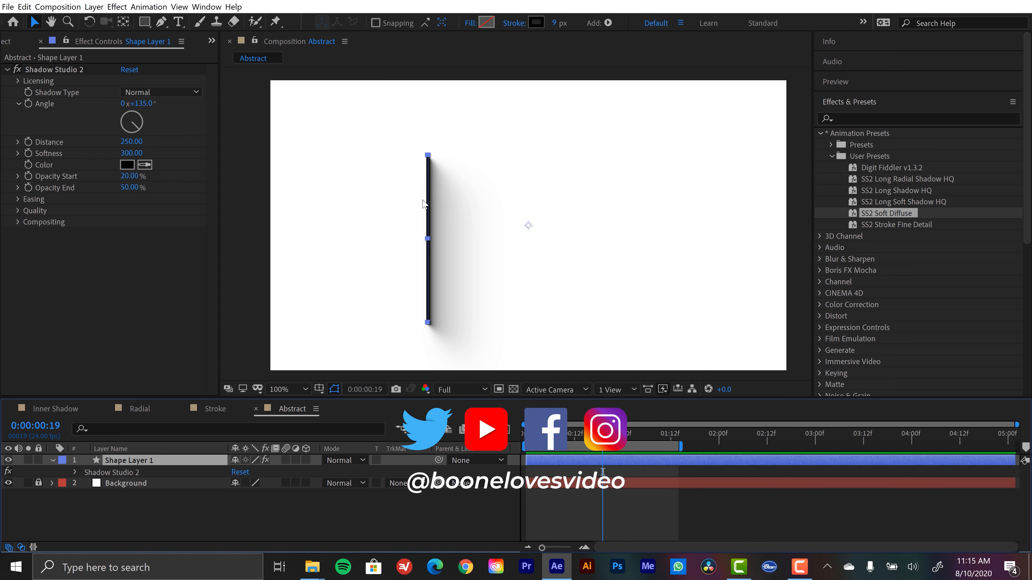
left_click(645, 510)
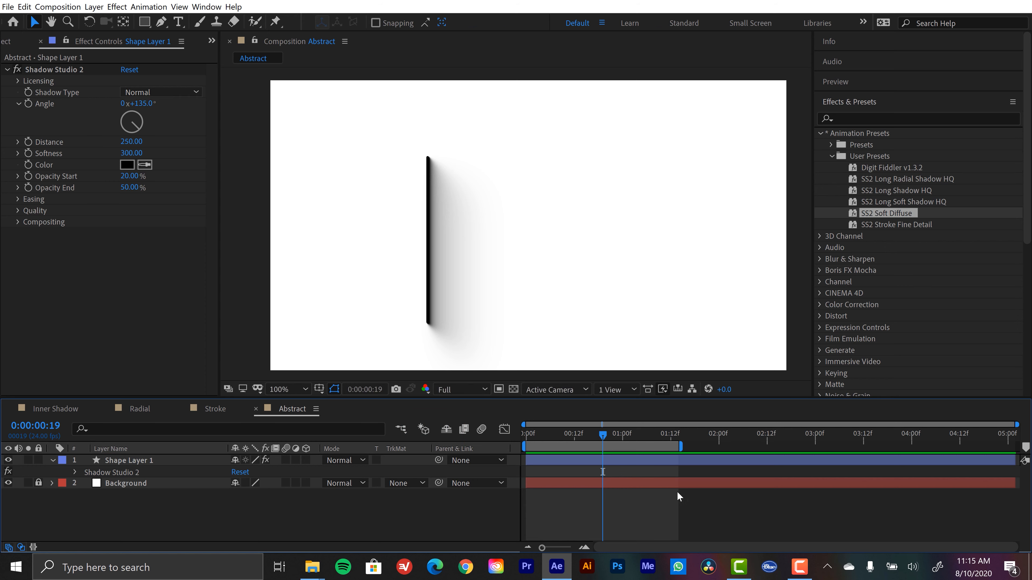